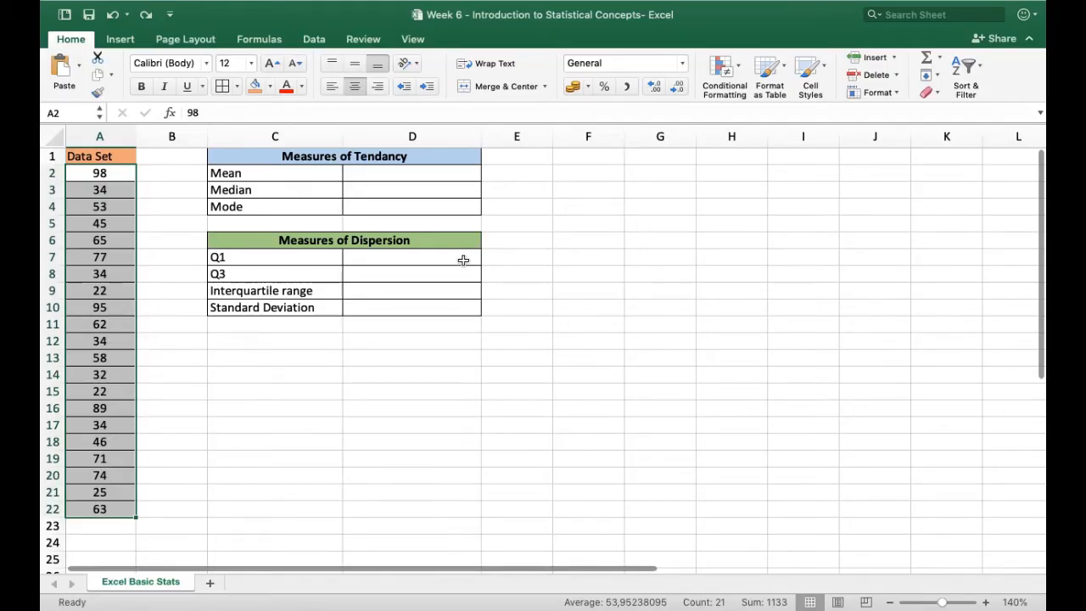
Sort the data set values in A2:A22 from smallest to largest
click(260, 41)
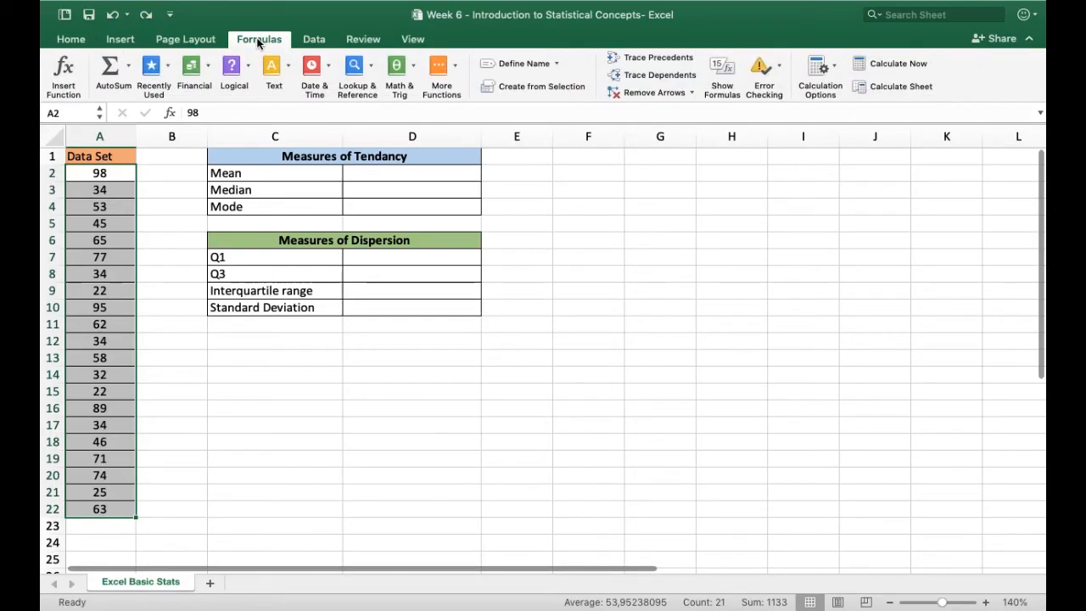
click(311, 44)
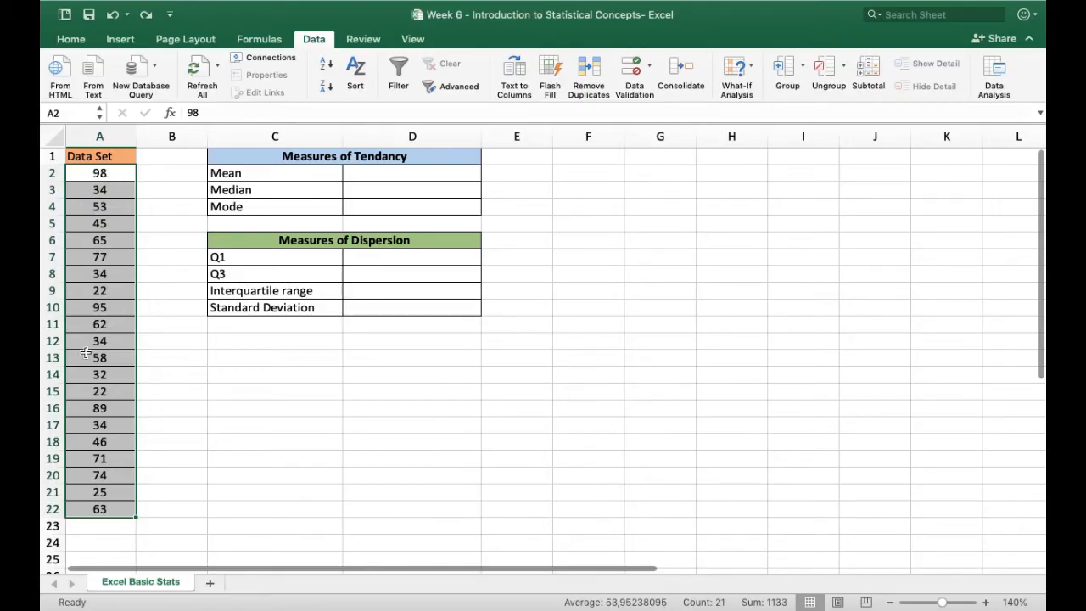
scroll(112, 176, right, 1)
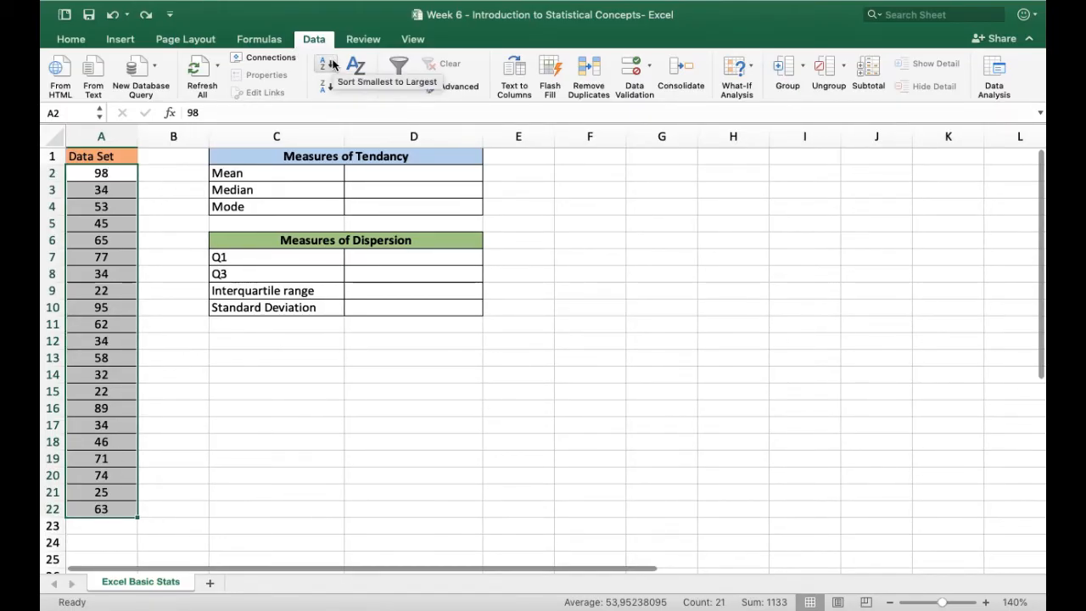
click(332, 64)
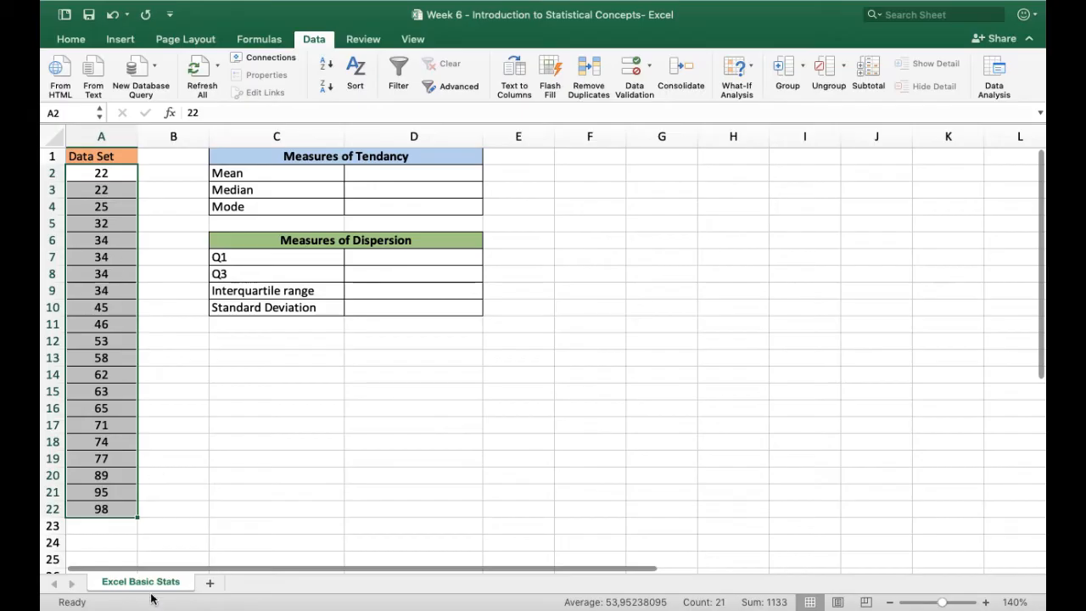
click(155, 176)
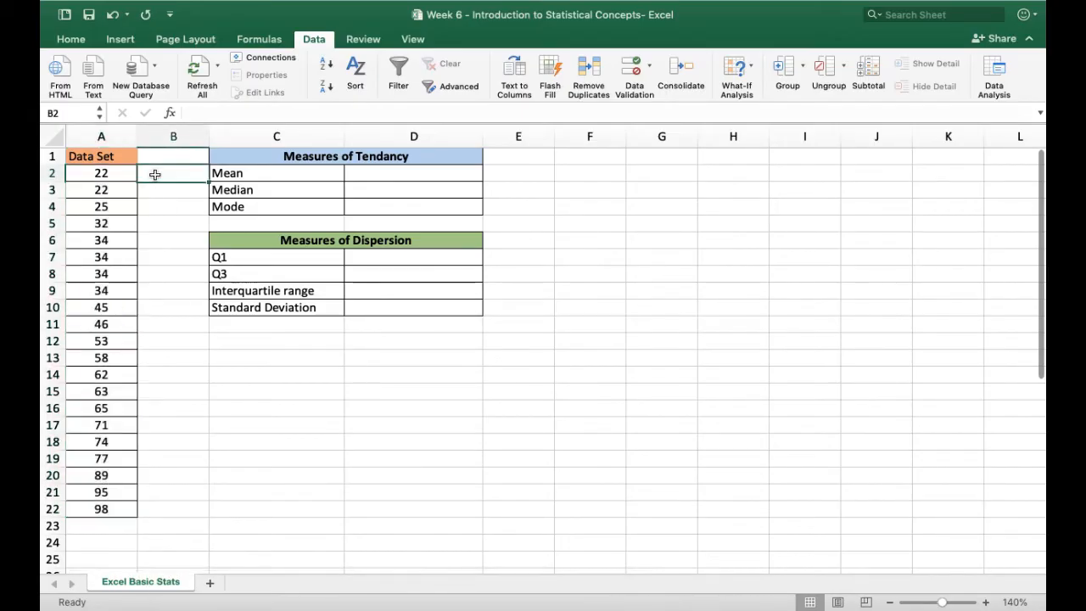
Calculate the mean in cell D2 with the AVERAGE function over the range A2:A22
click(392, 174)
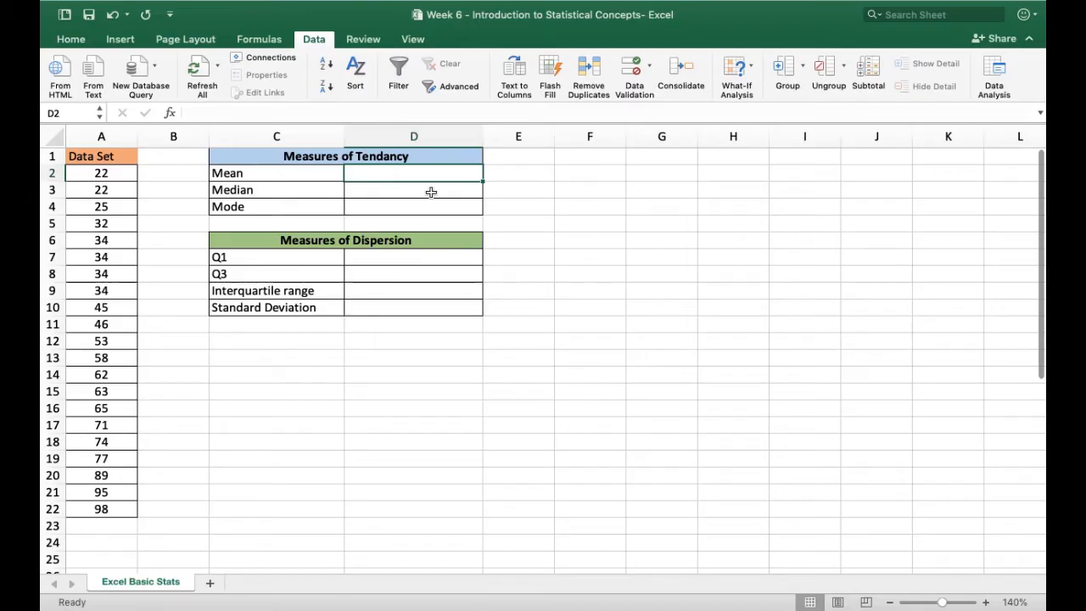
click(266, 41)
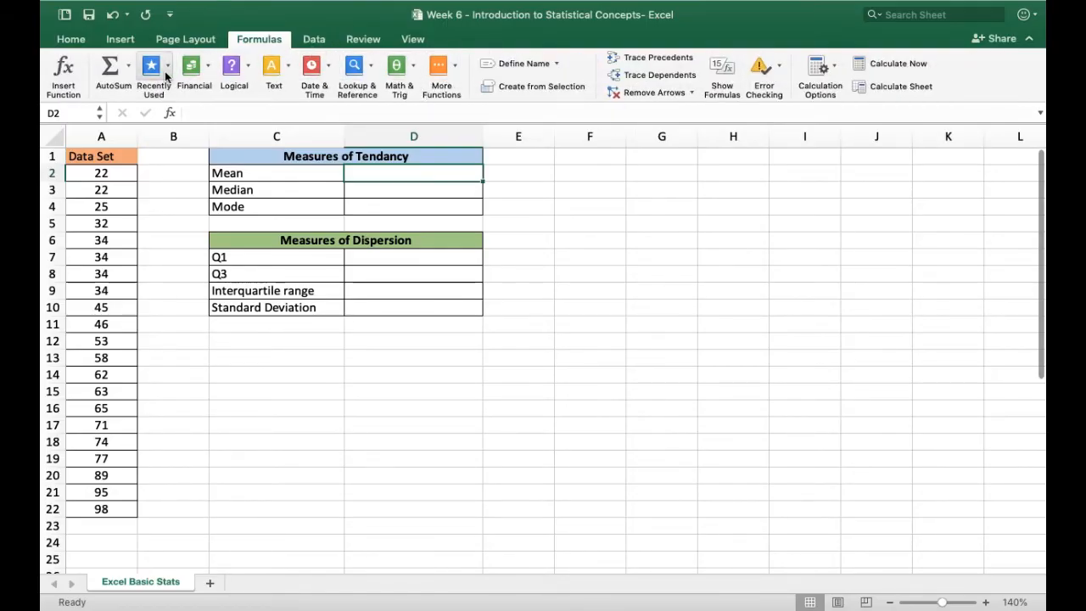
click(64, 68)
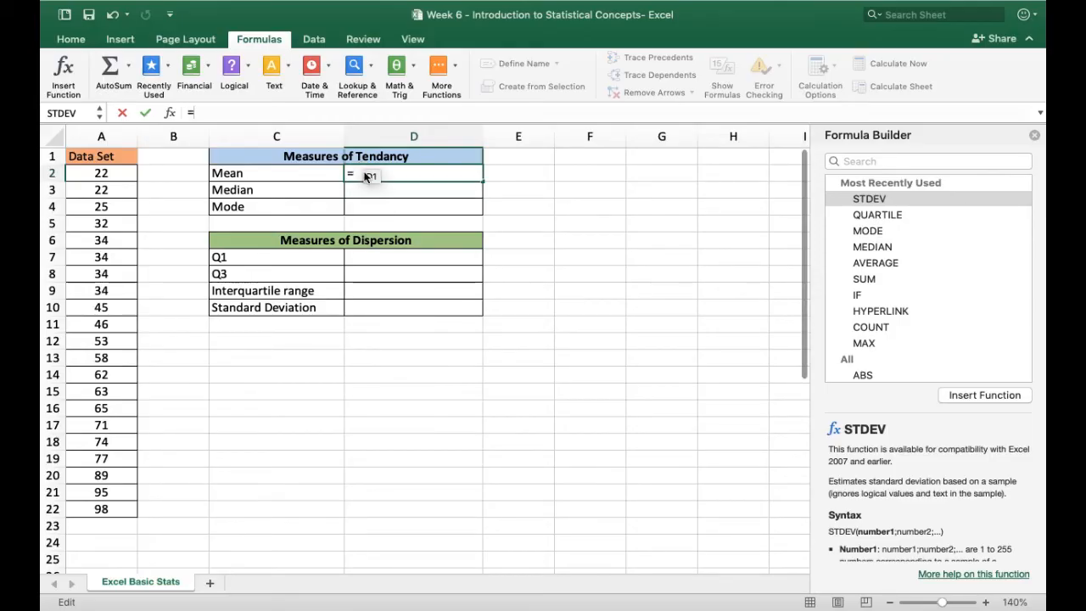
click(889, 161)
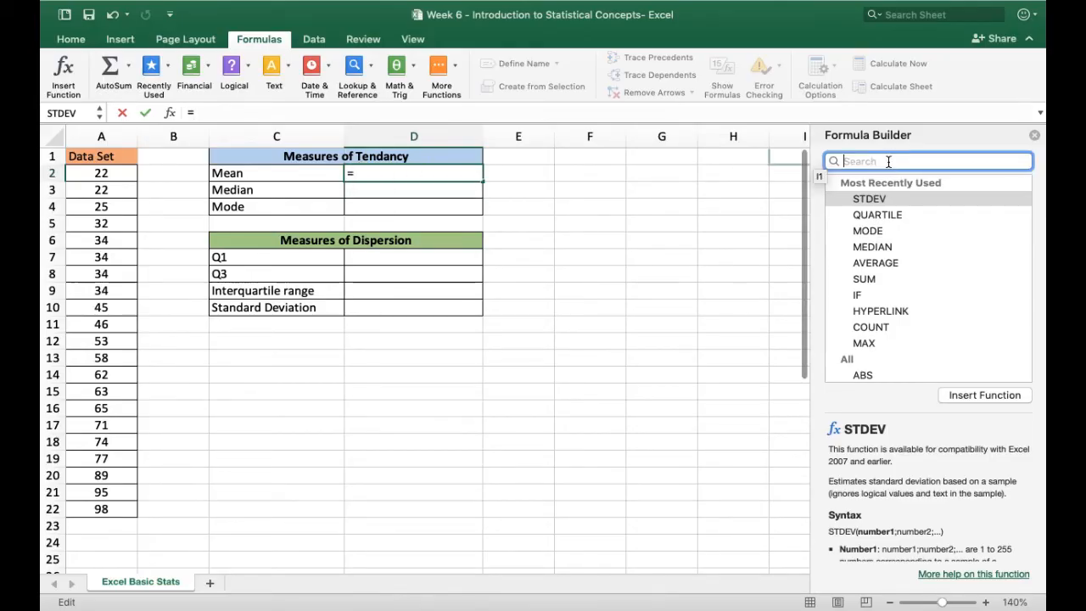
text(averga)
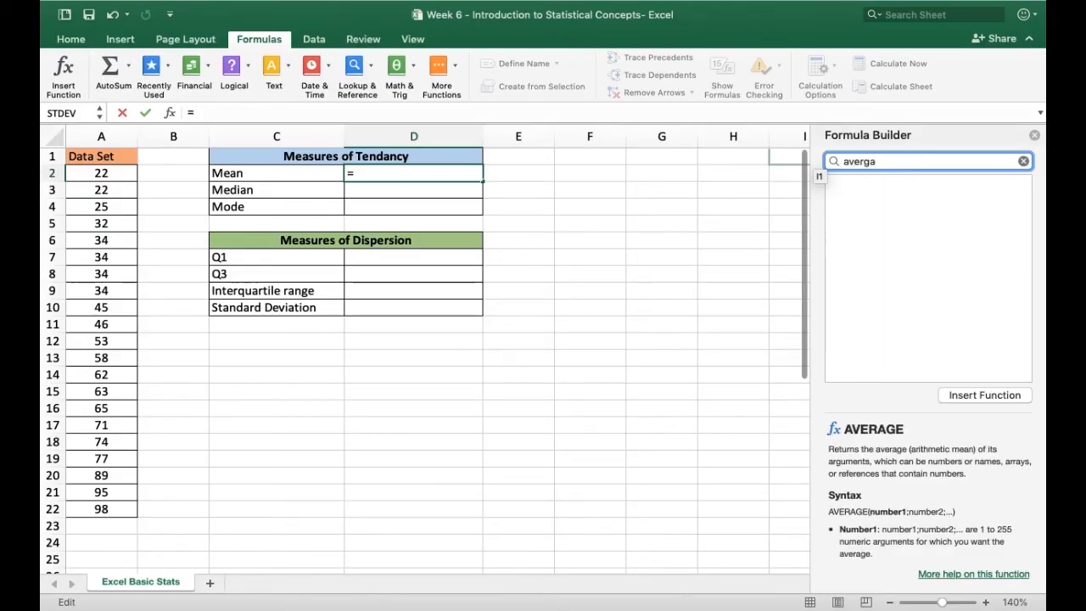
key(BackSpace)
key(BackSpace)
key(BackSpace)
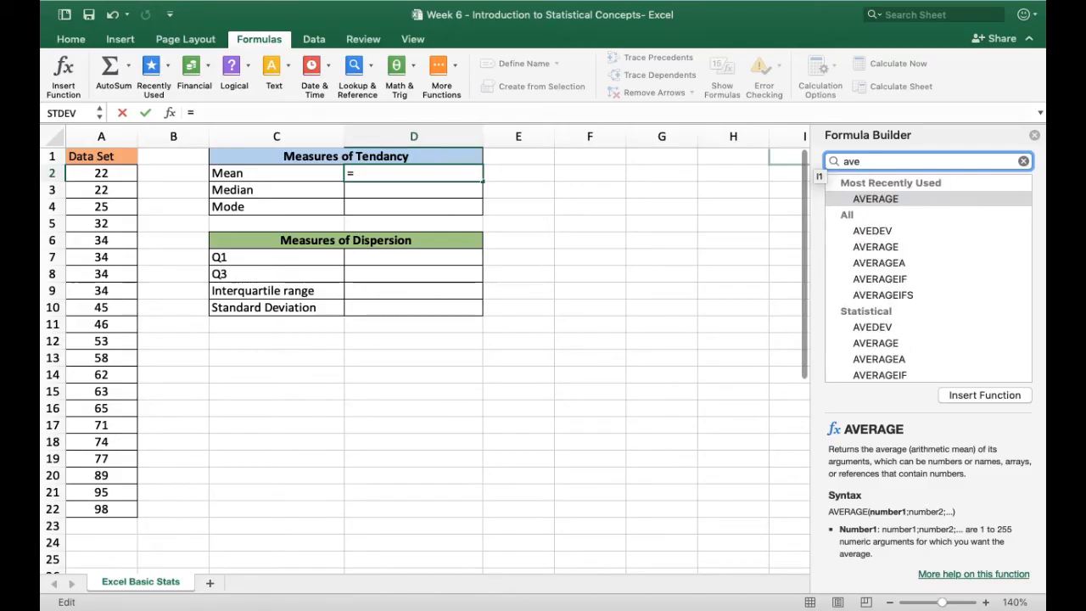
double_click(902, 199)
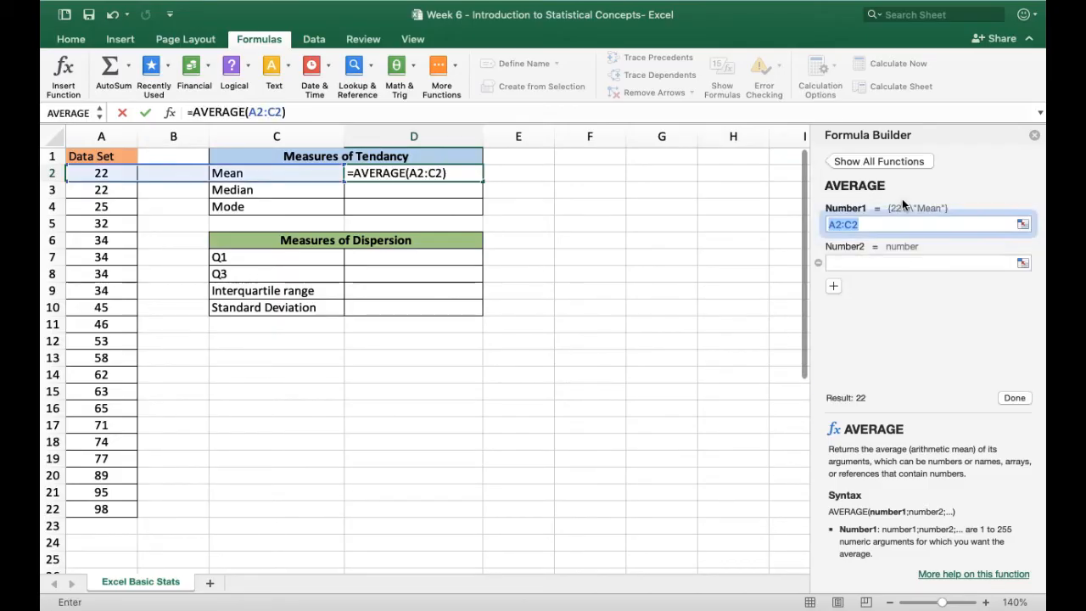
drag(103, 179, 101, 510)
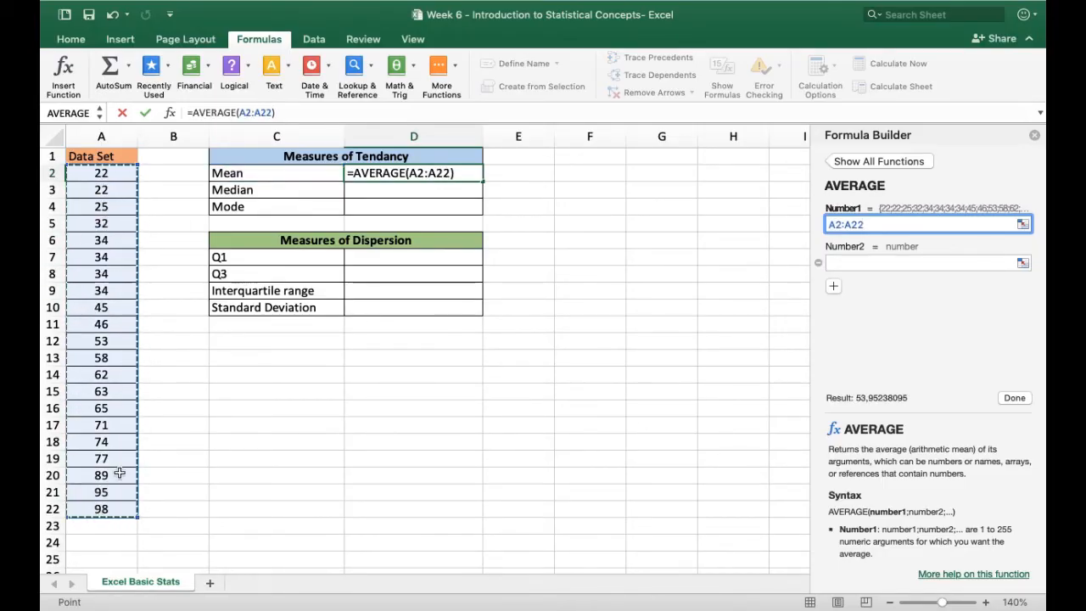
click(1012, 398)
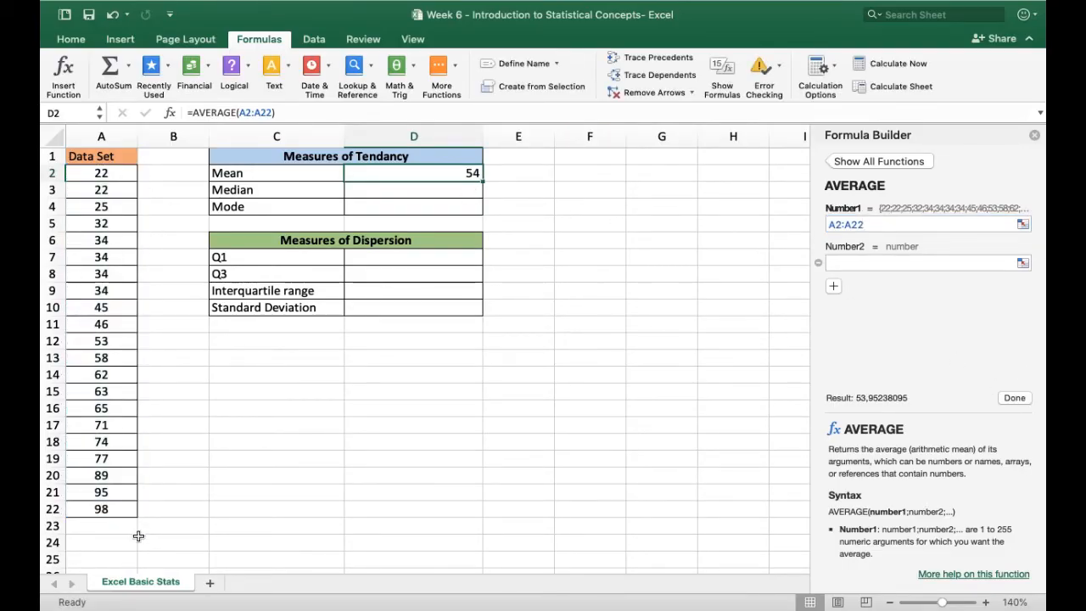
Calculate the median in cell D3 with the MEDIAN function over the range A2:A22
click(376, 189)
text(=)
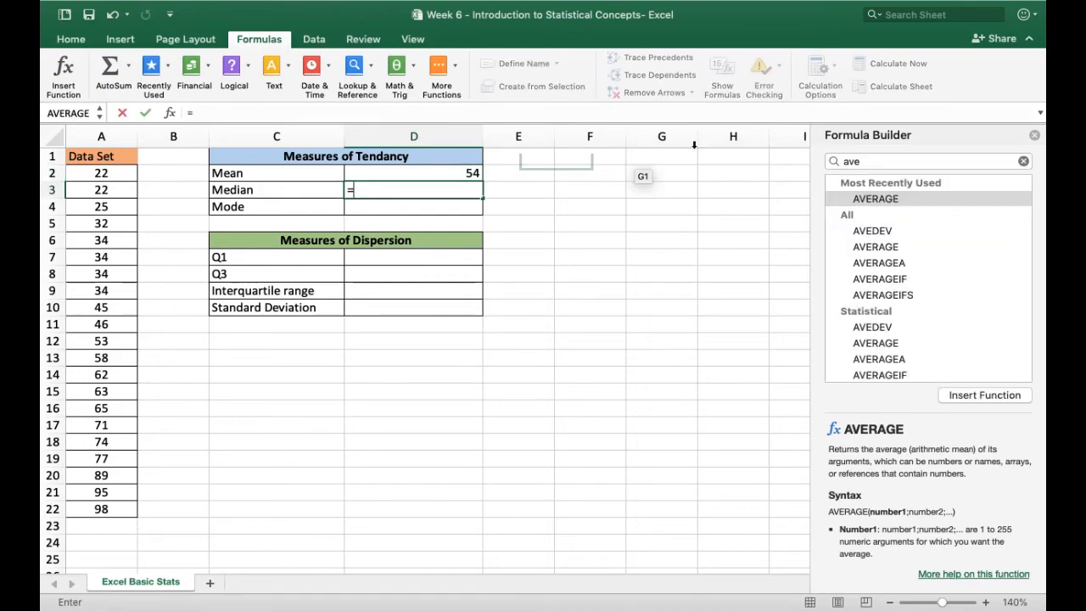
drag(864, 161, 845, 162)
text(med)
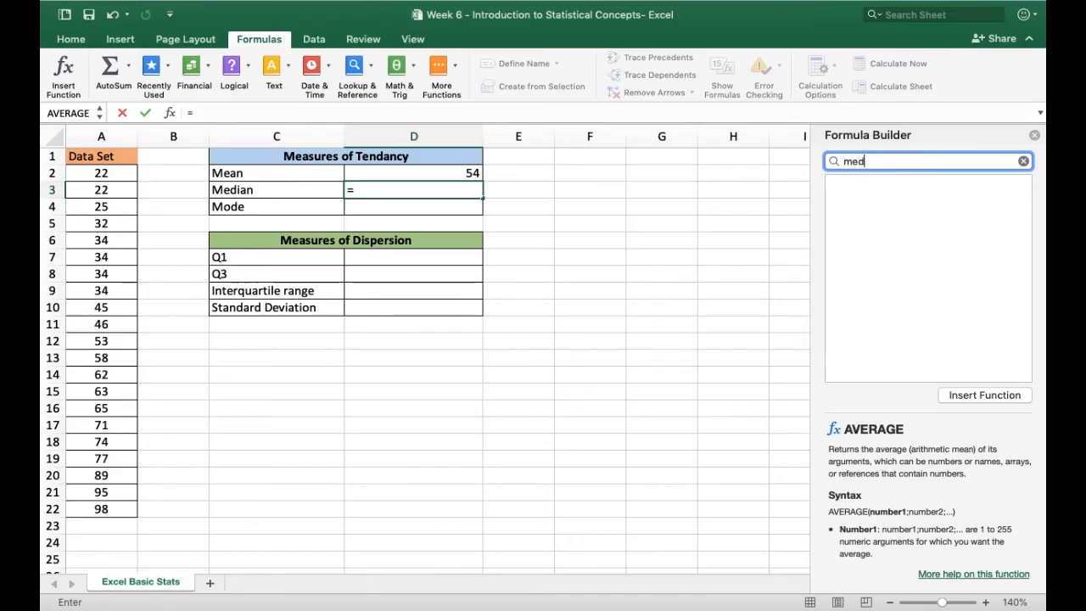
double_click(862, 203)
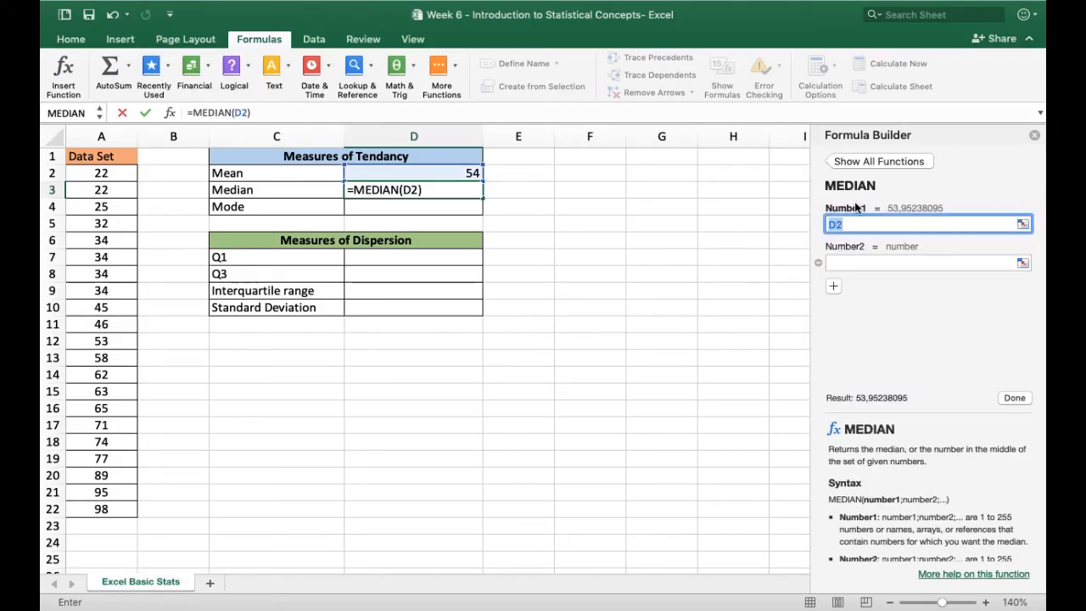
drag(86, 173, 101, 509)
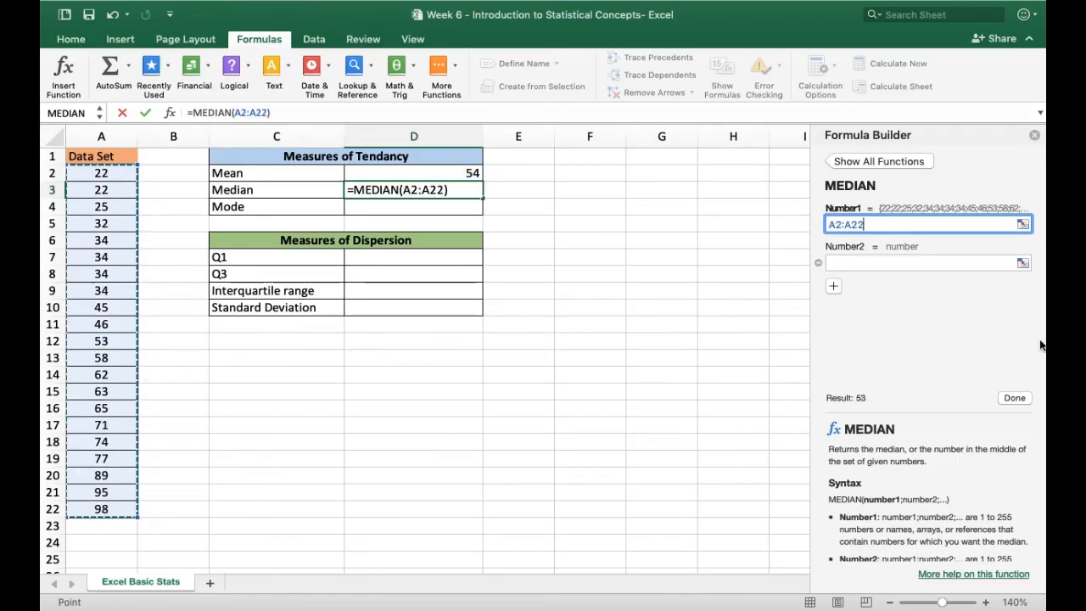
click(1015, 397)
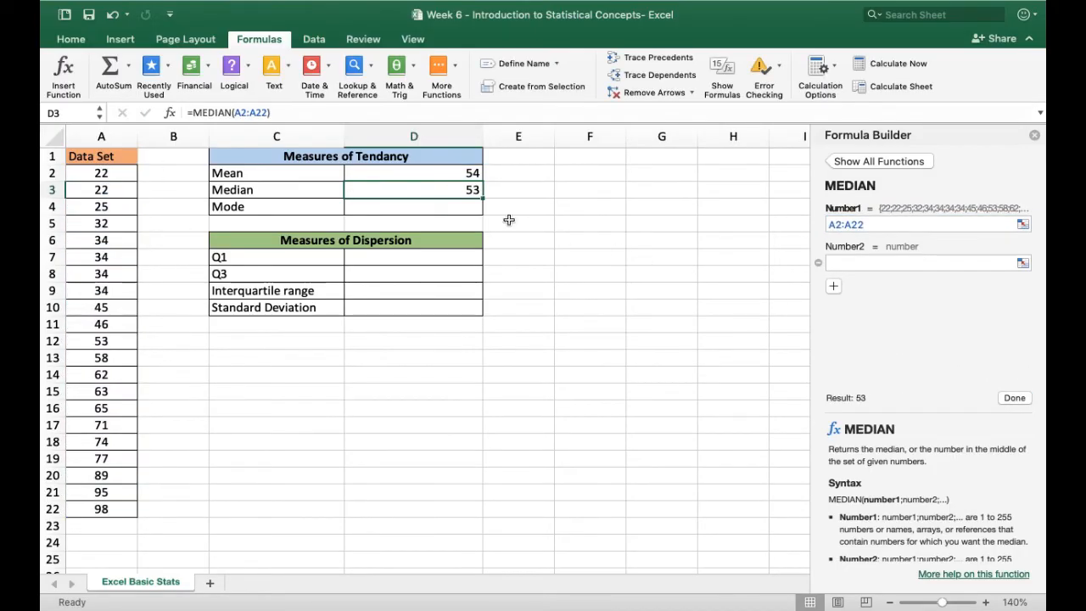
Calculate the mode in cell D4 with the MODE function over the range A2:A22
click(447, 209)
text(=)
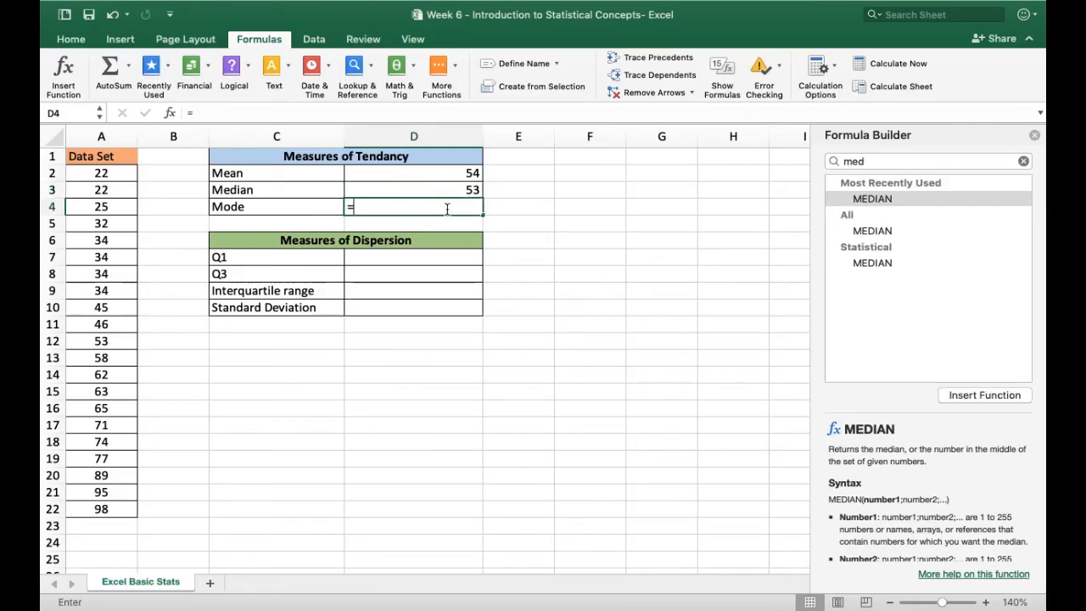
click(1023, 161)
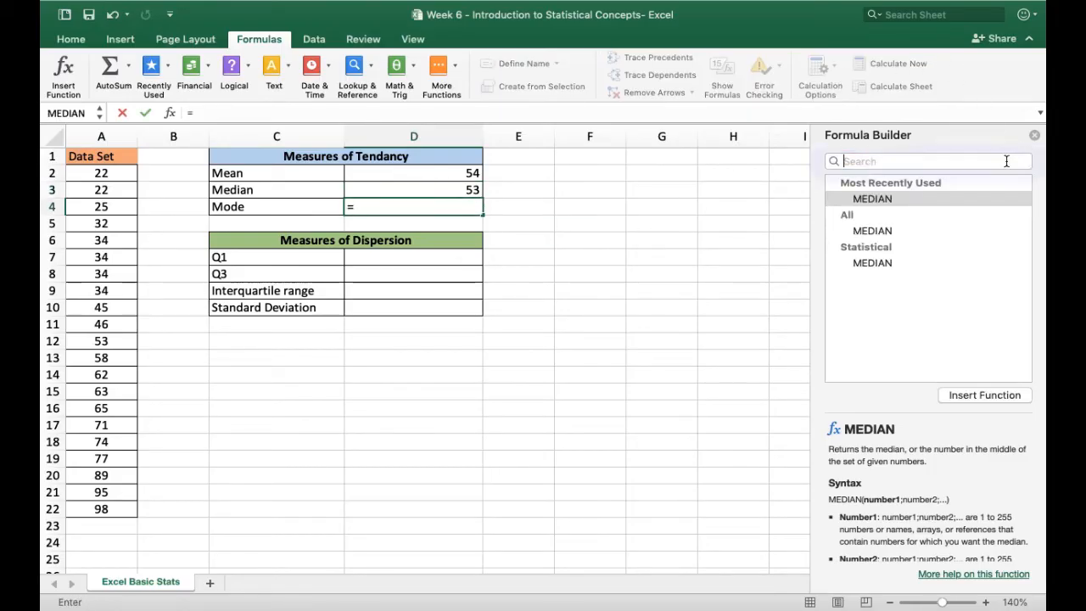
text(mode)
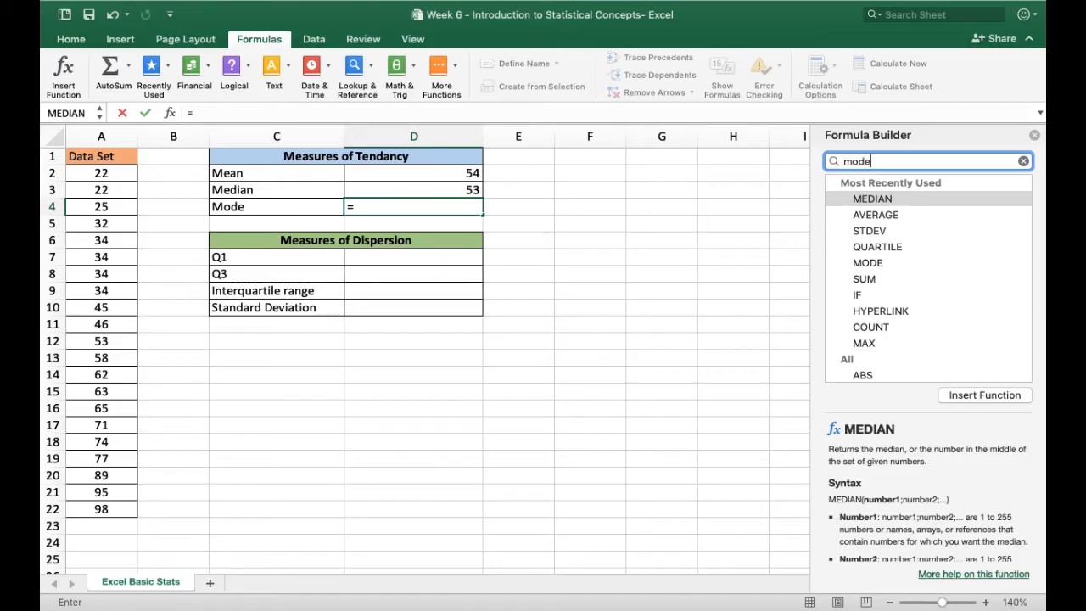
click(872, 200)
double_click(872, 200)
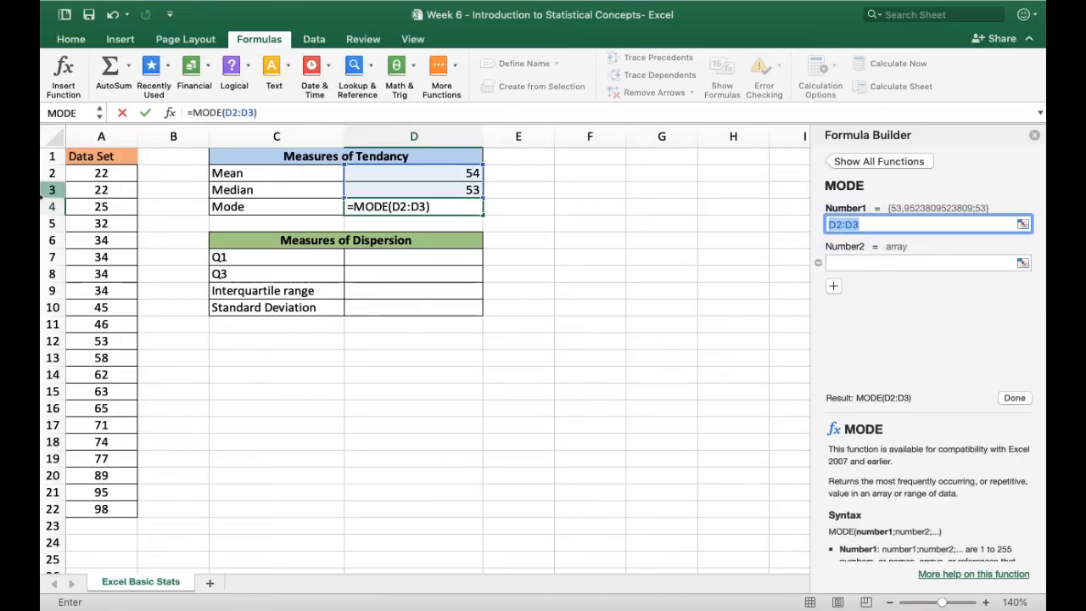
drag(92, 177, 82, 509)
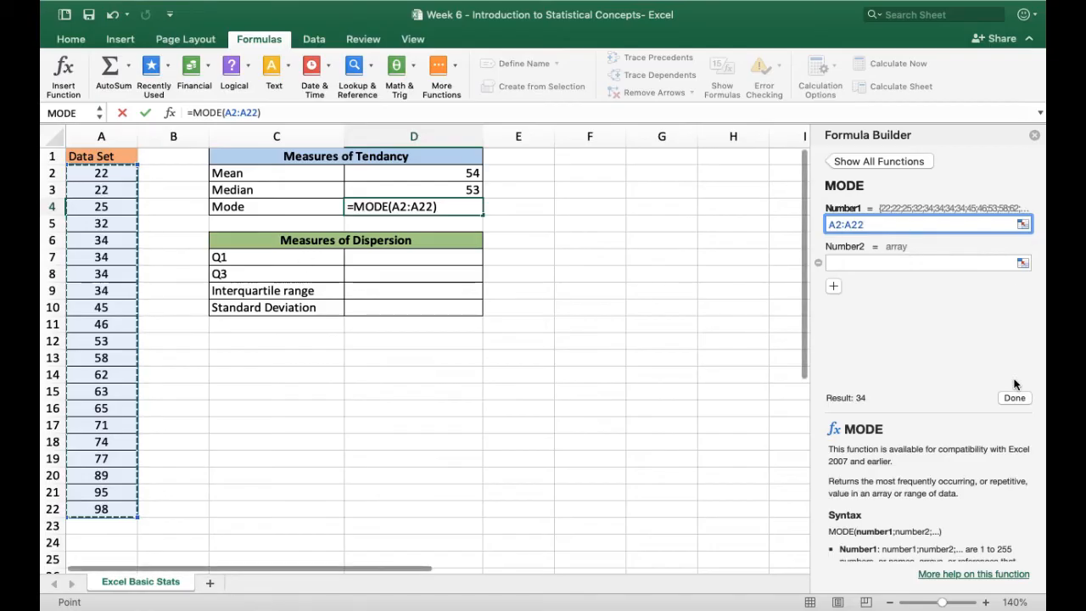
click(1013, 398)
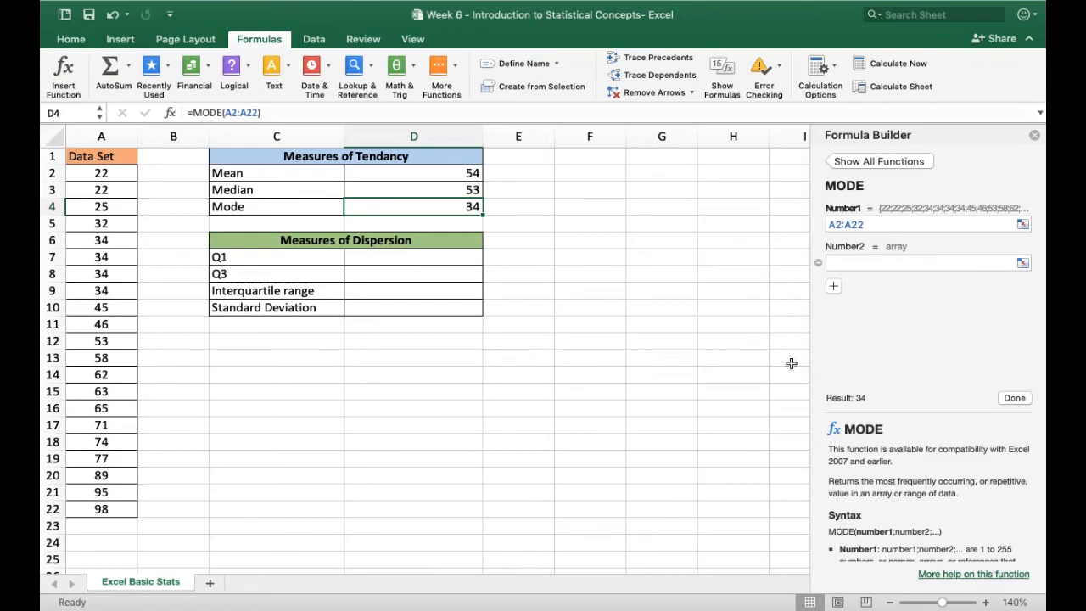
click(672, 241)
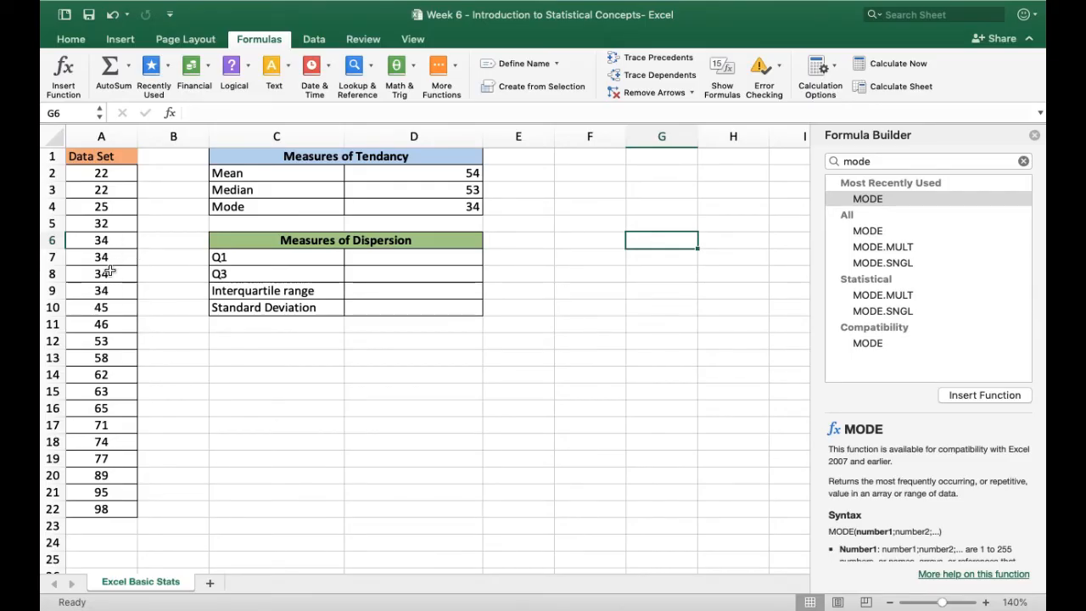
Calculate Q1 in cell D7 with the QUARTILE function, using the array A2:A22 and quart 1
scroll(109, 271, right, 1)
click(353, 260)
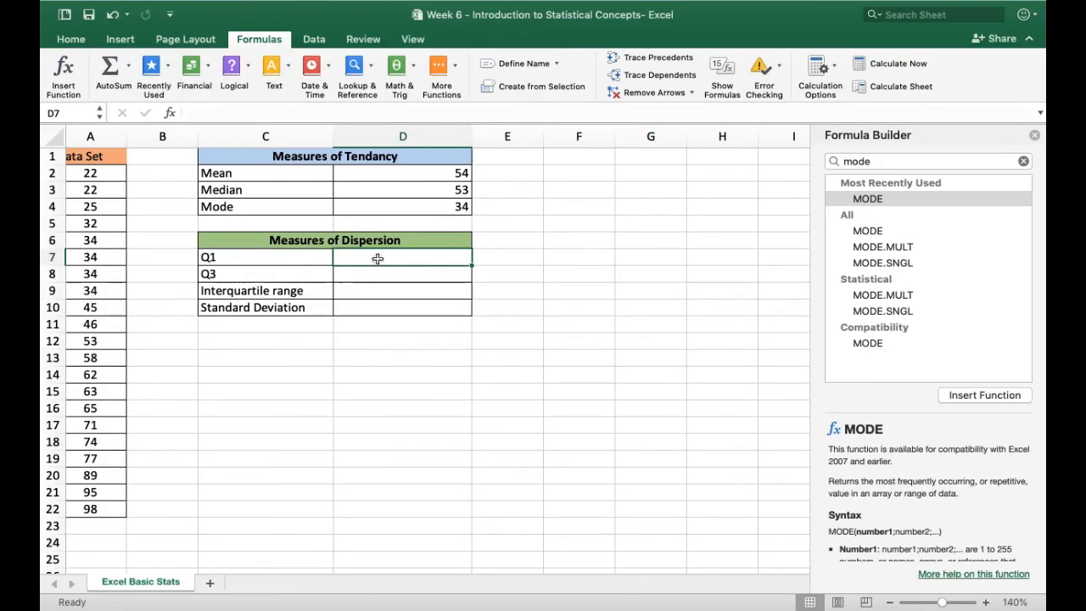
text(=)
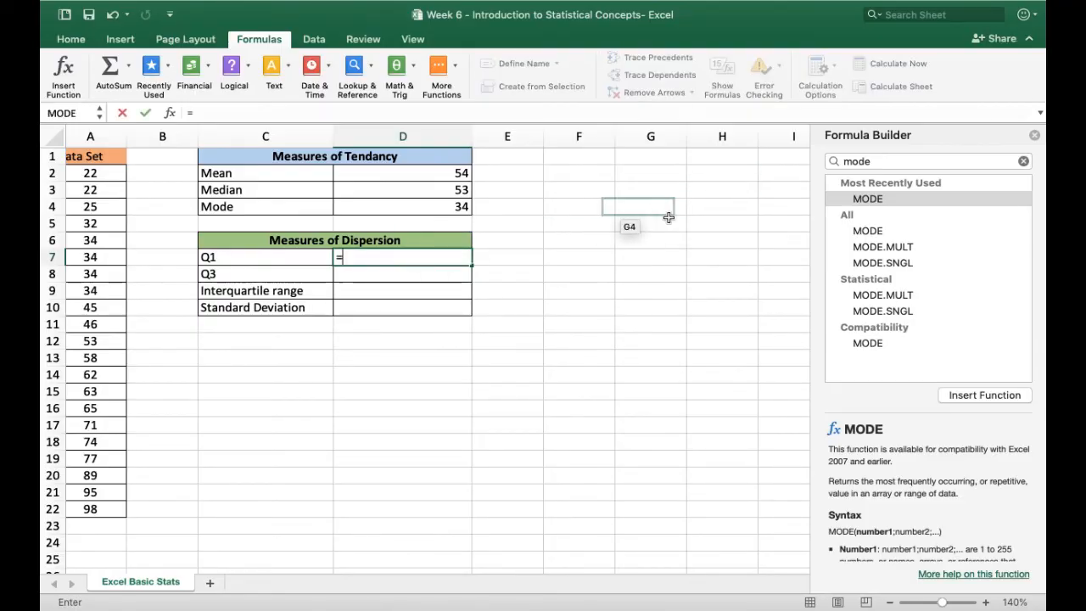
click(1023, 160)
text(qu)
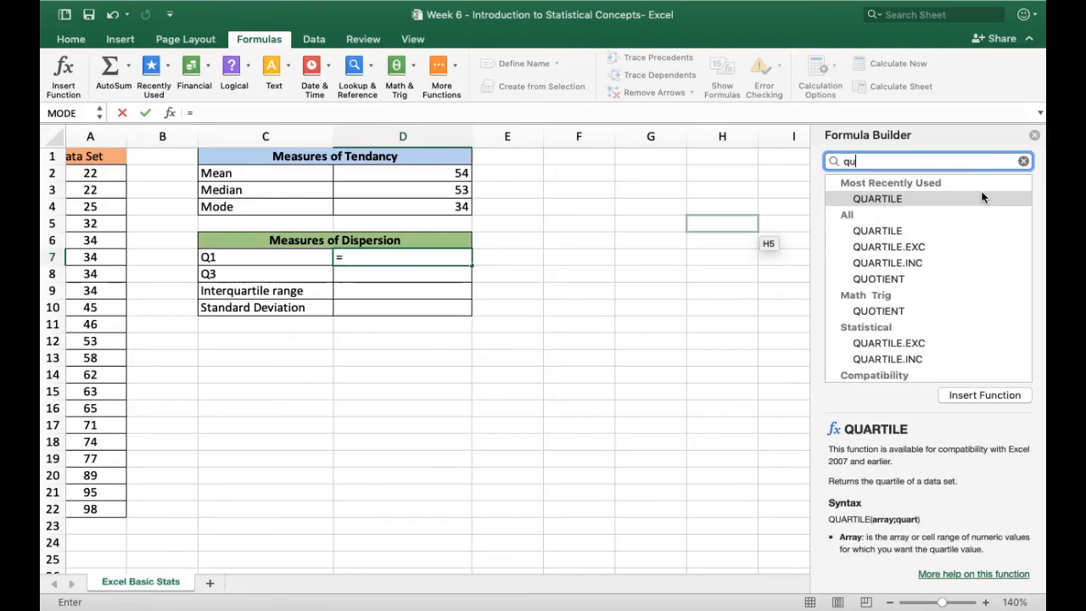
double_click(983, 197)
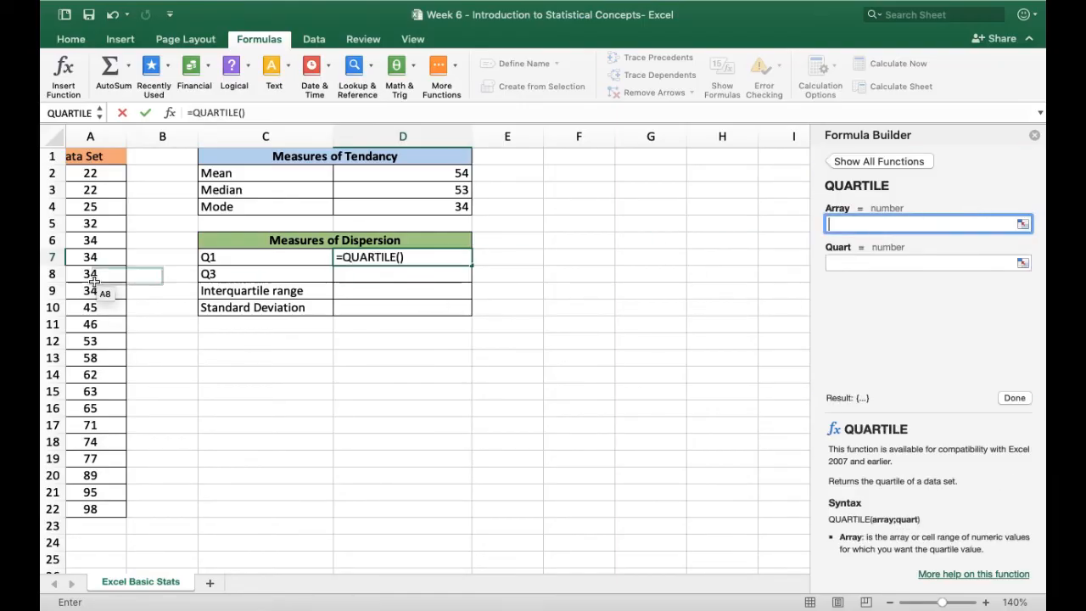
drag(89, 175, 104, 509)
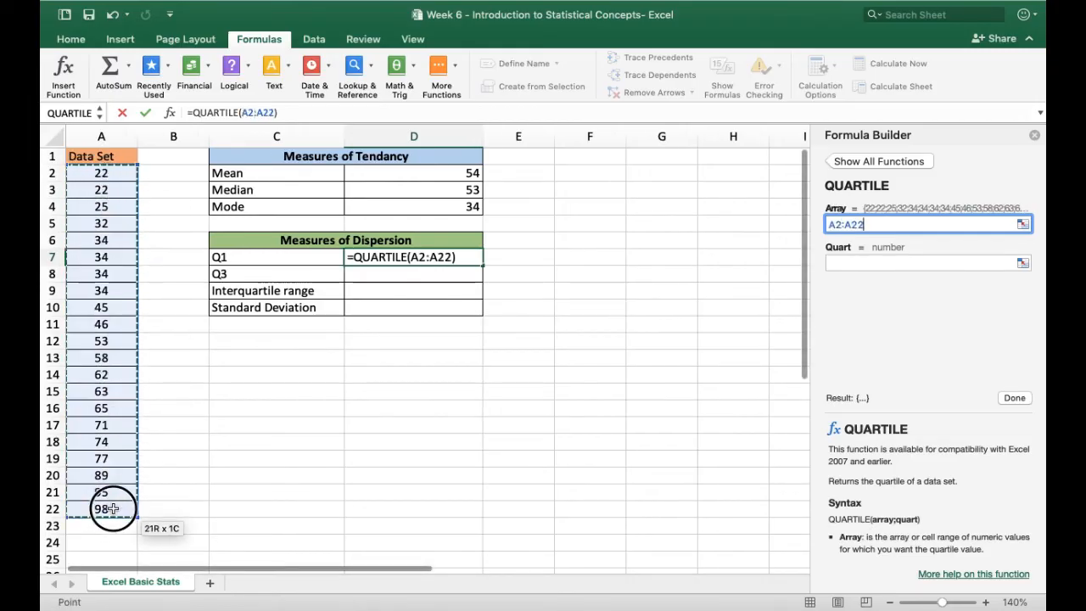
click(866, 263)
text(1)
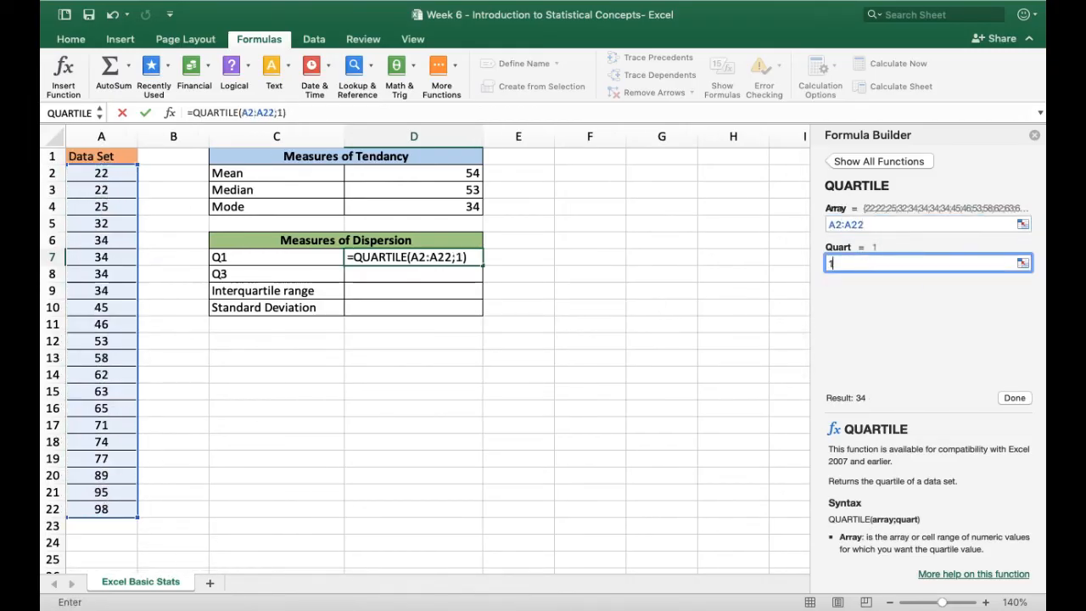
click(1015, 398)
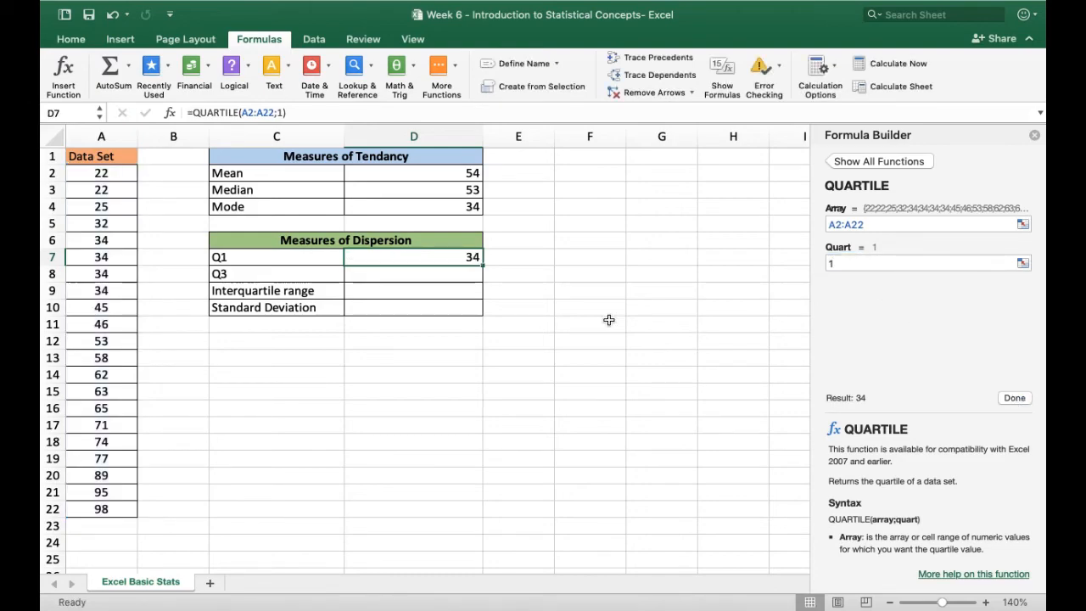
Calculate Q3 in cell D8 with the QUARTILE function, using the array A2:A22 and quart 3
click(462, 277)
text(=)
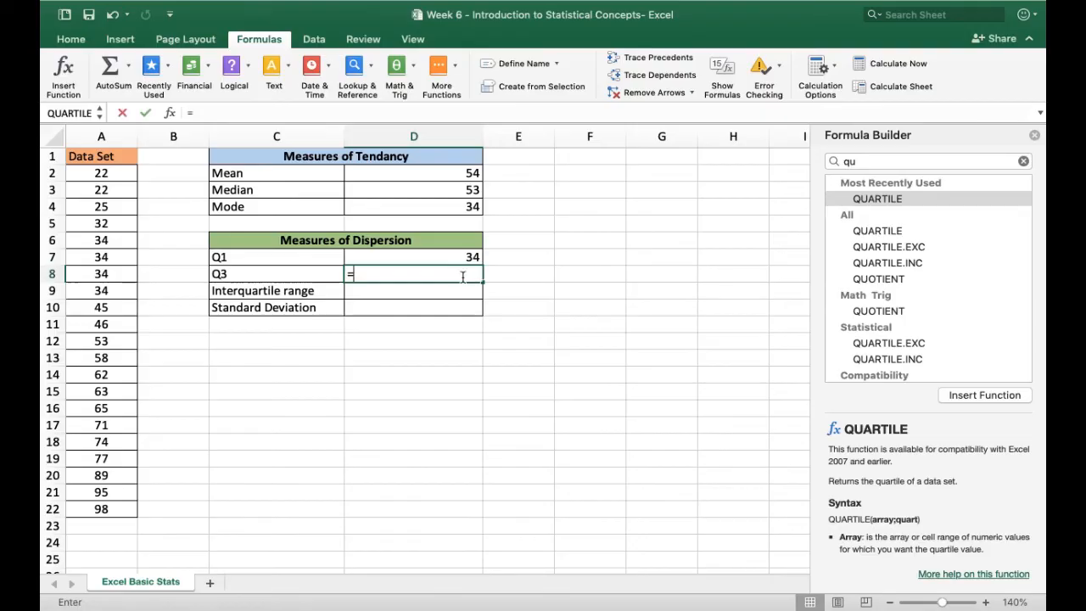
double_click(876, 198)
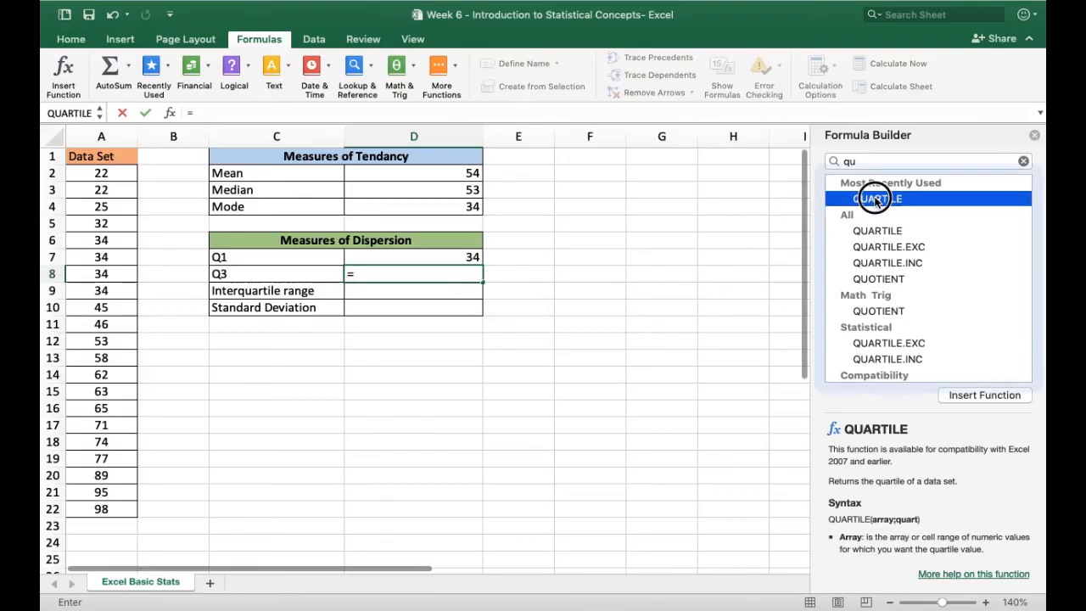
drag(101, 172, 101, 511)
click(936, 264)
text(3)
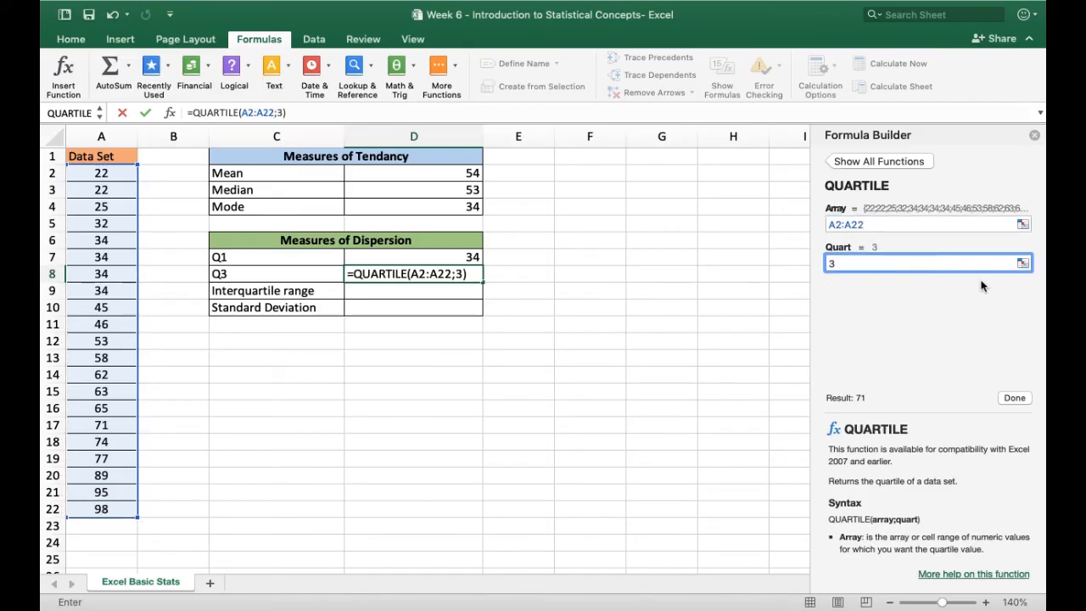
click(1018, 398)
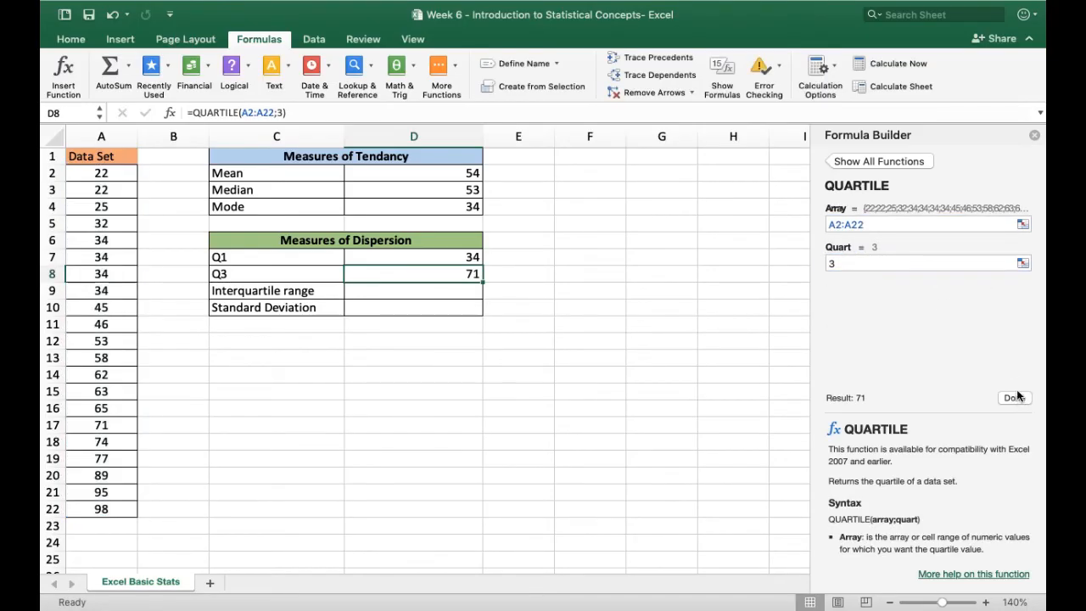
Enter the interquartile range in cell D9 as the text "34 to 71"
click(465, 292)
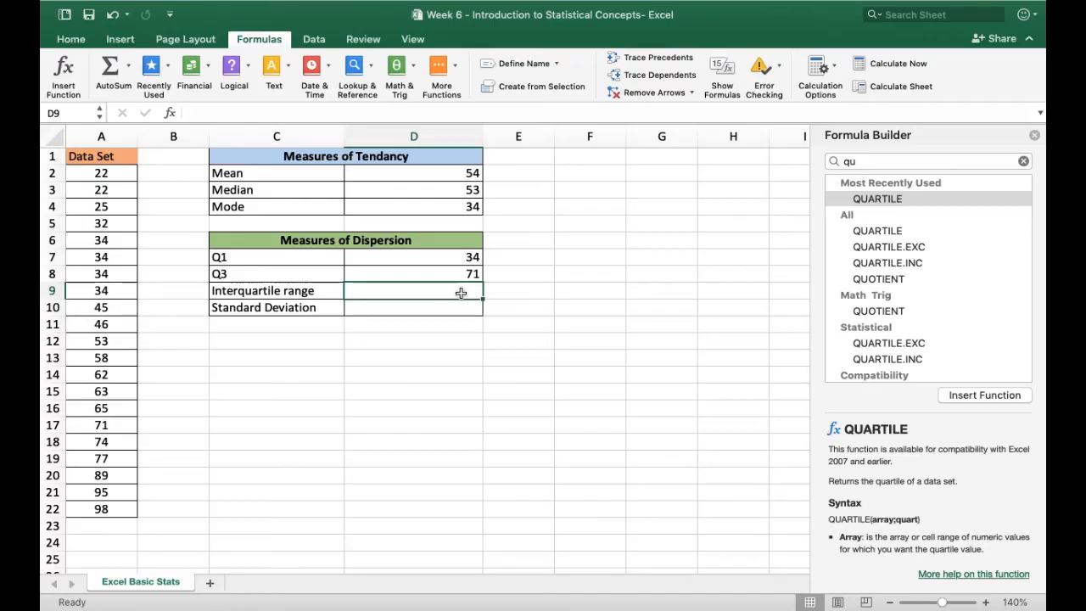
text(34)
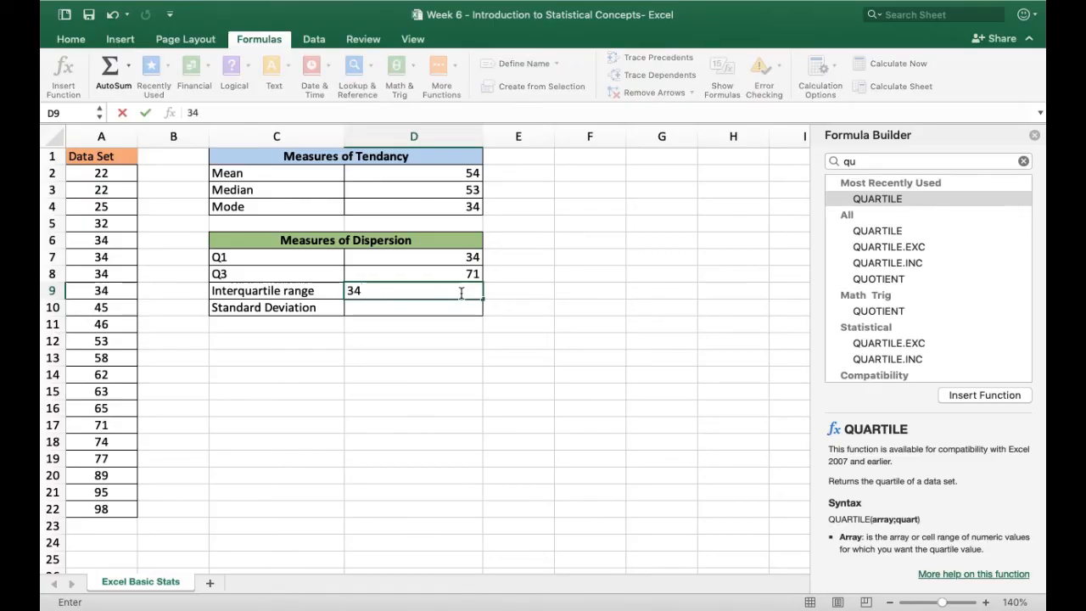
text( to 71)
Calculate the standard deviation in cell D10 with the STDEV function over the range A2:A22
click(459, 309)
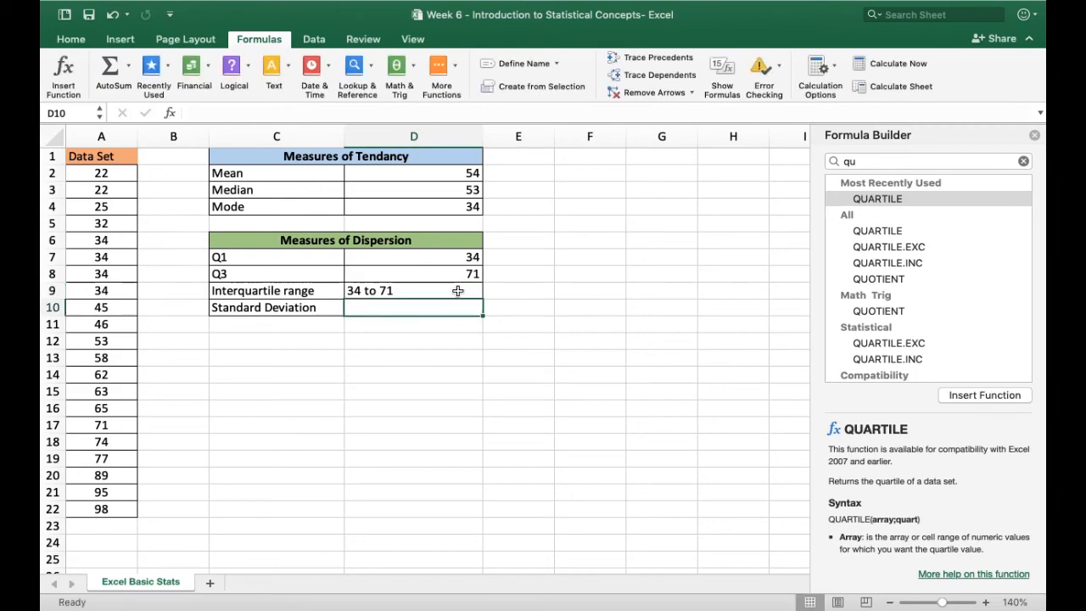
scroll(450, 308, down, 1)
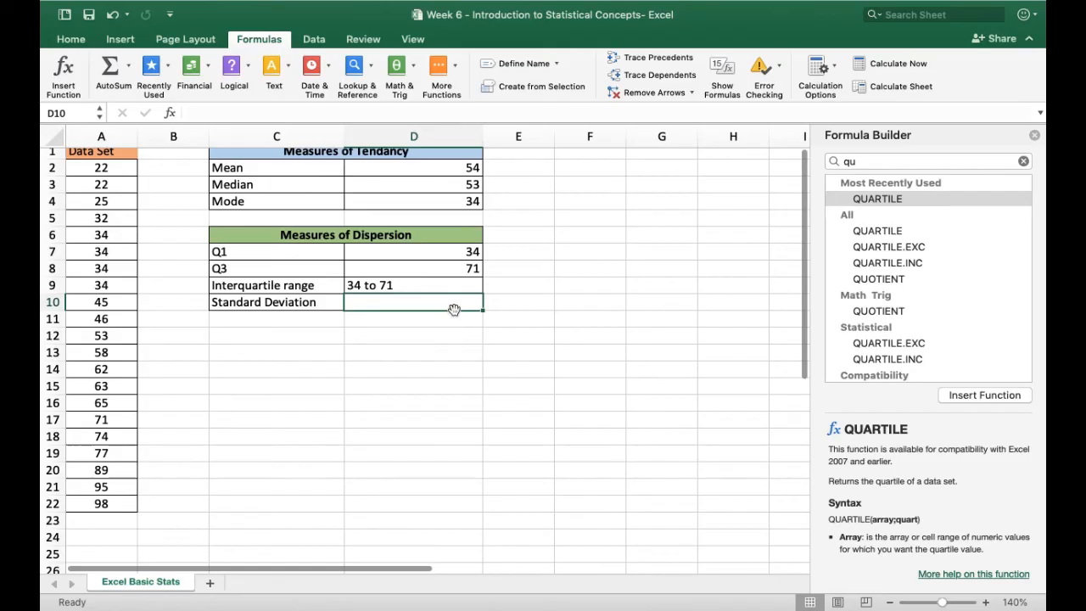
text(=)
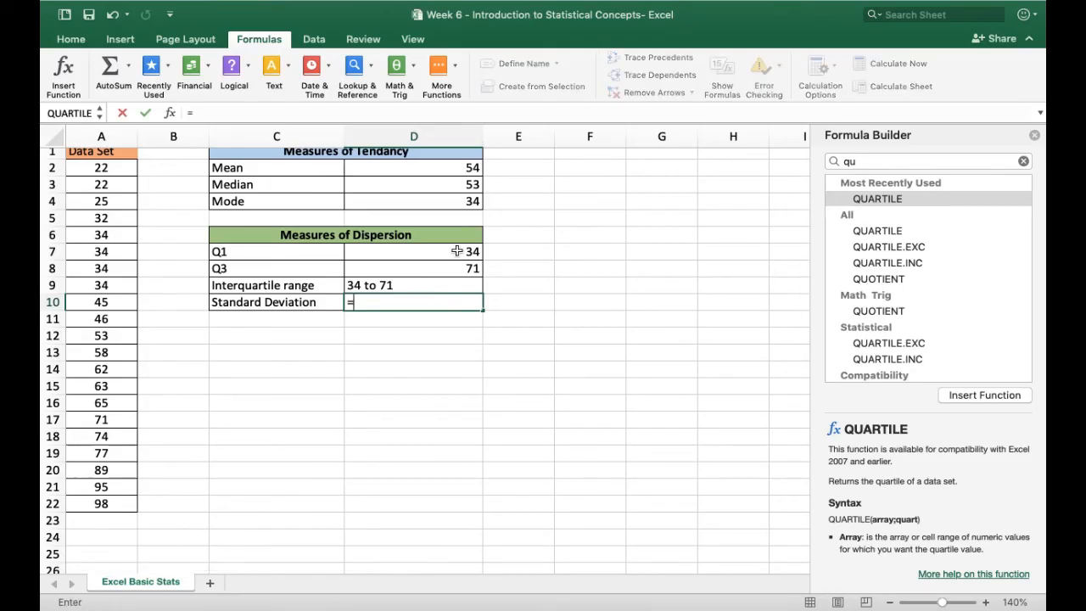
click(1023, 161)
text(st)
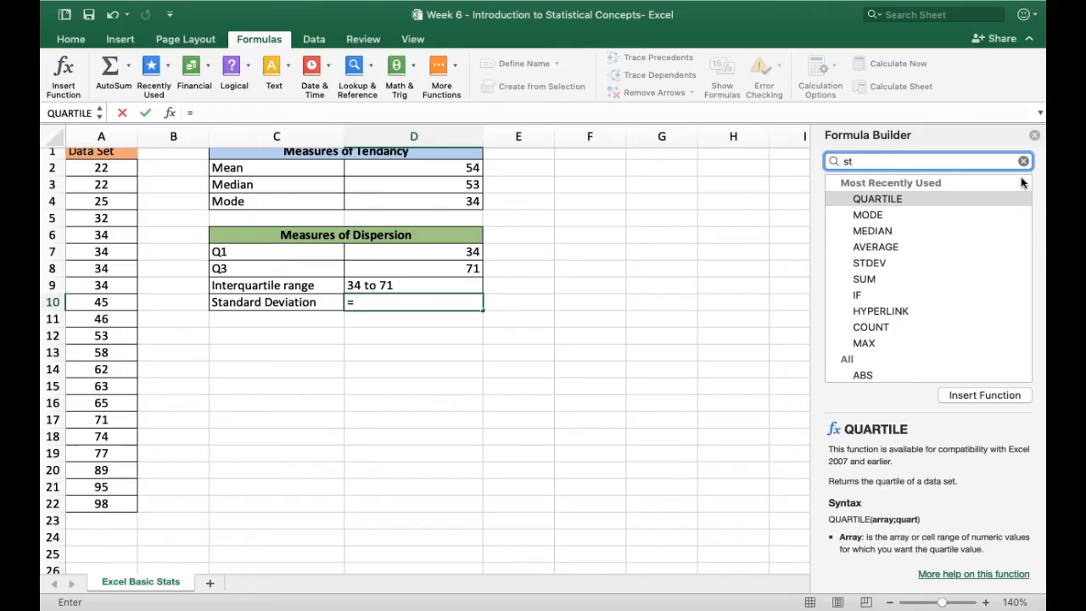
double_click(906, 201)
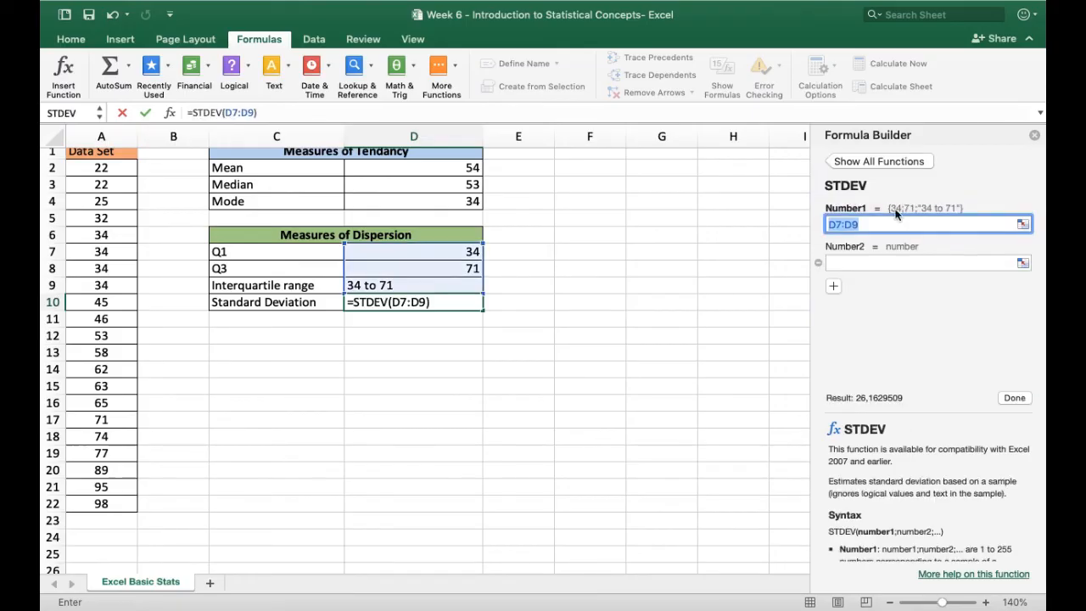
drag(102, 168, 100, 508)
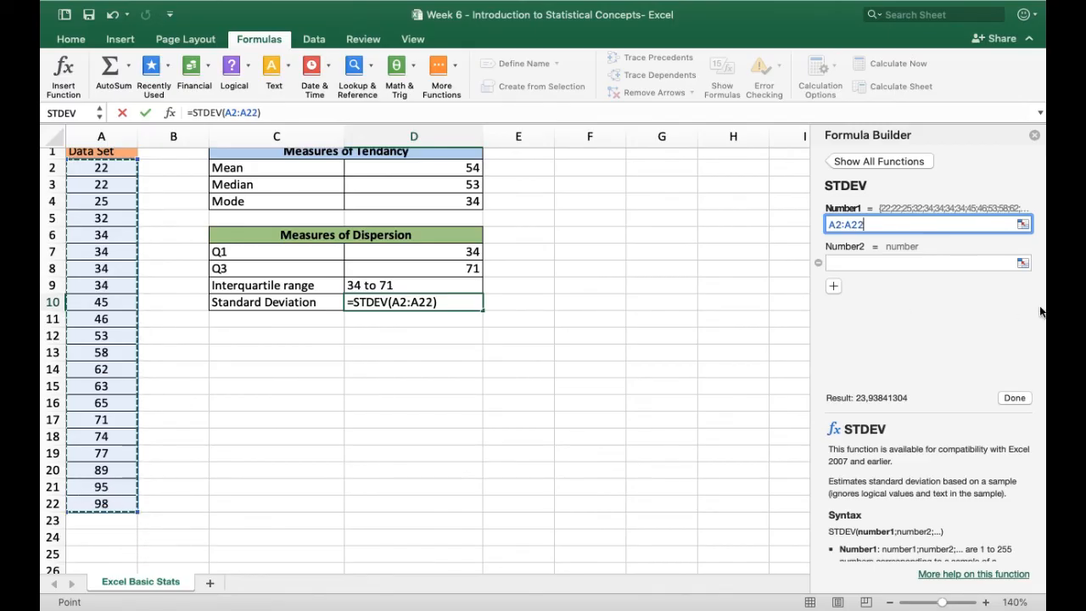
click(1015, 398)
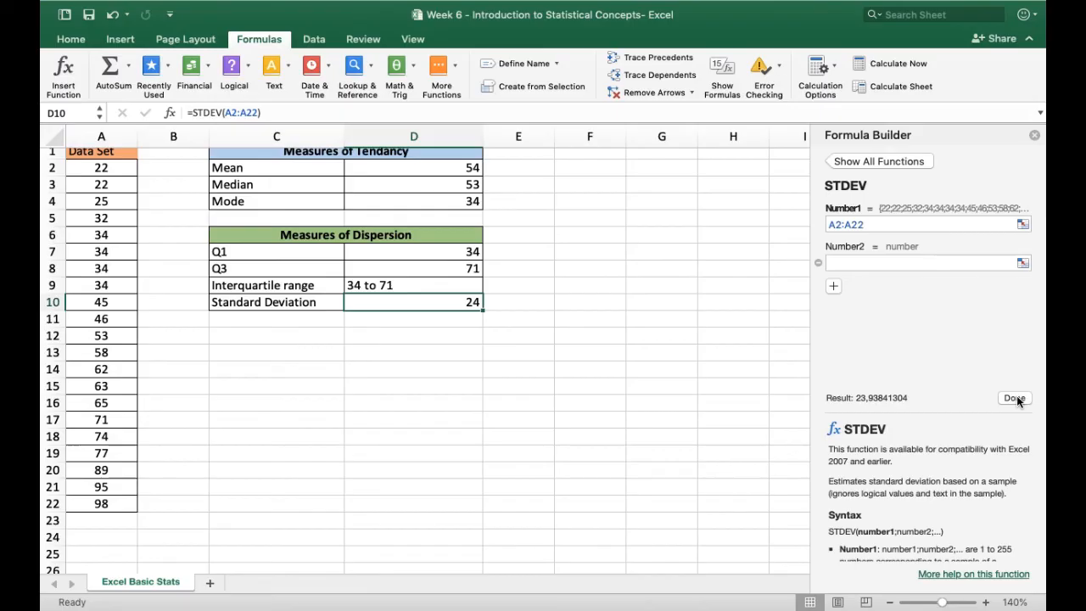
click(514, 269)
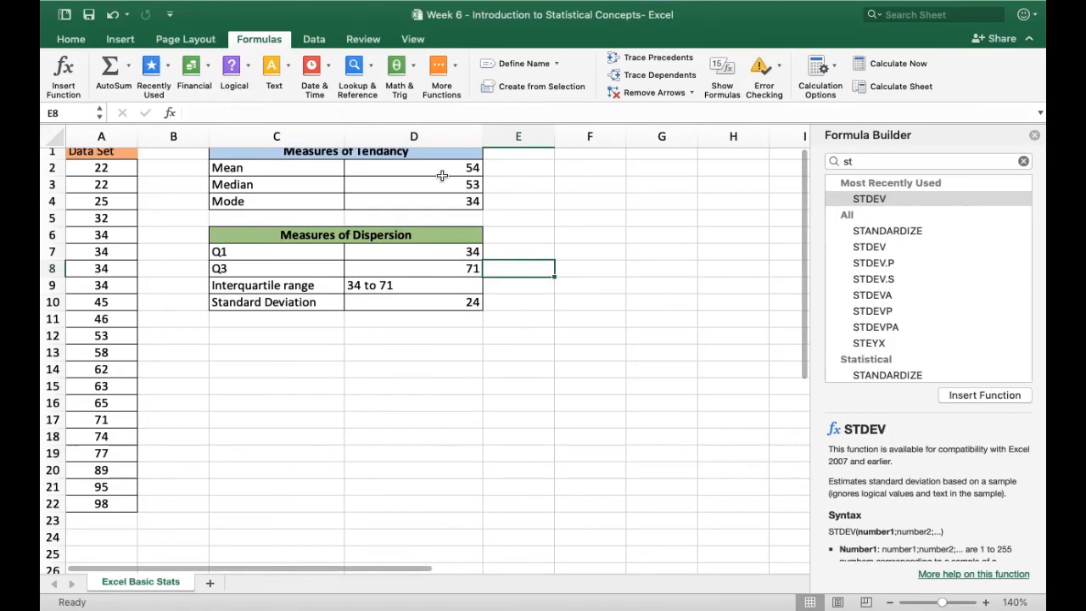
click(421, 304)
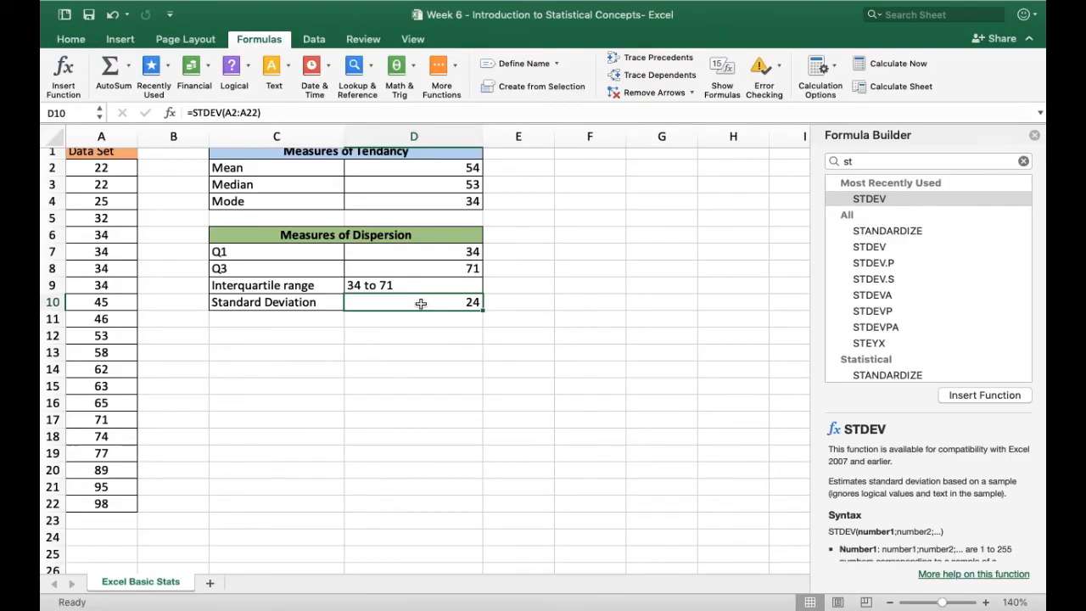
click(499, 303)
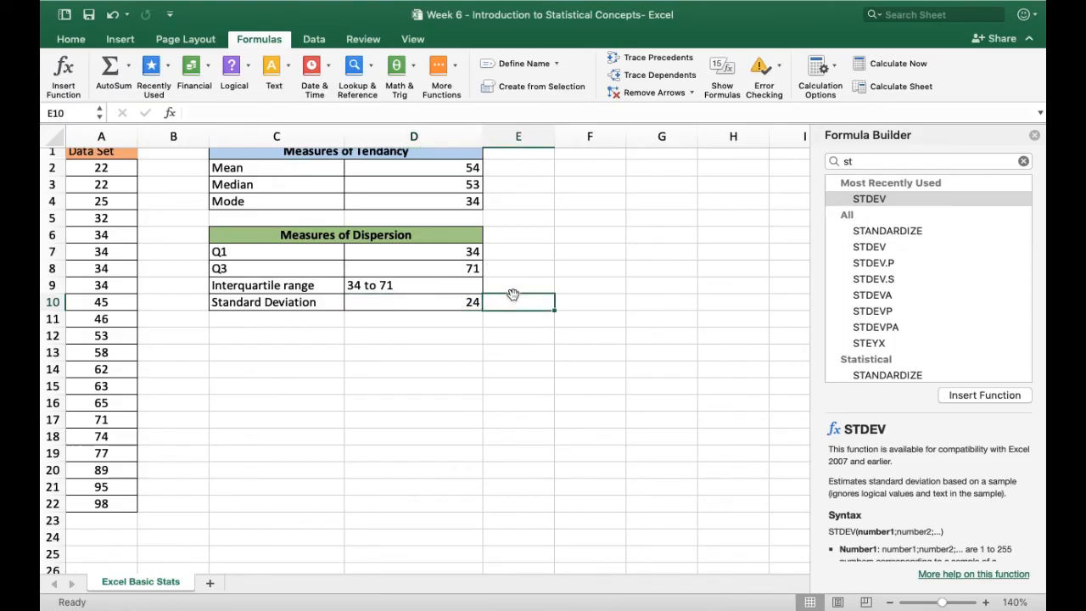
scroll(508, 295, up, 1)
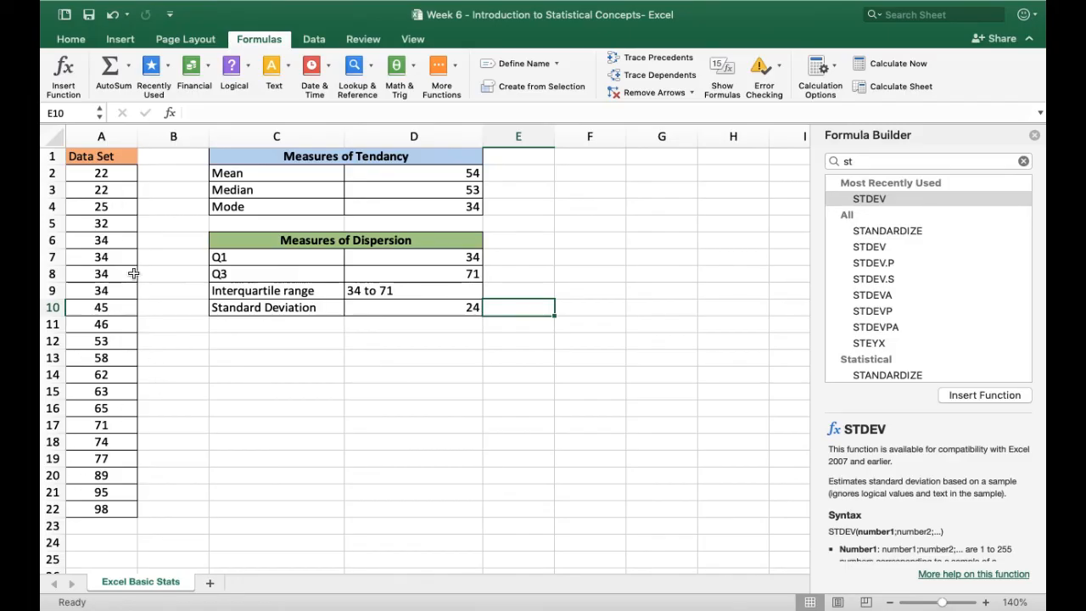
click(314, 39)
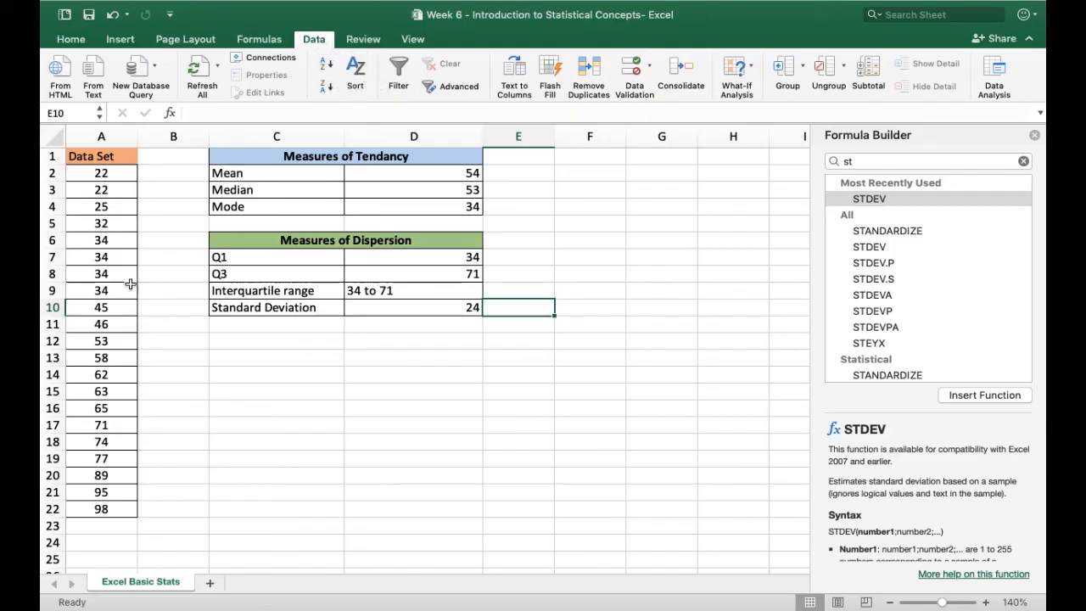
click(255, 39)
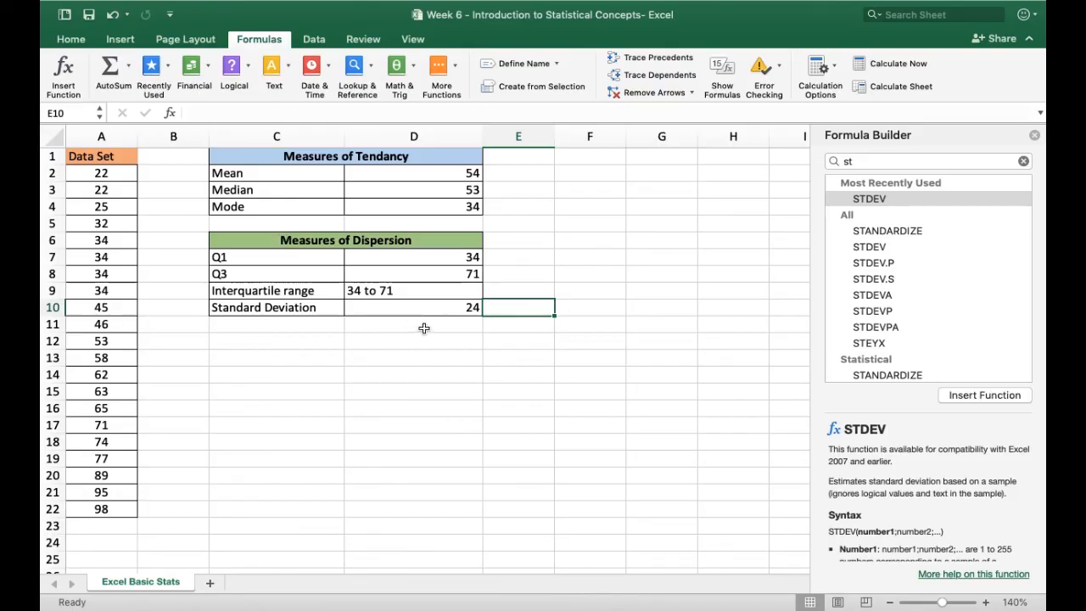
click(664, 307)
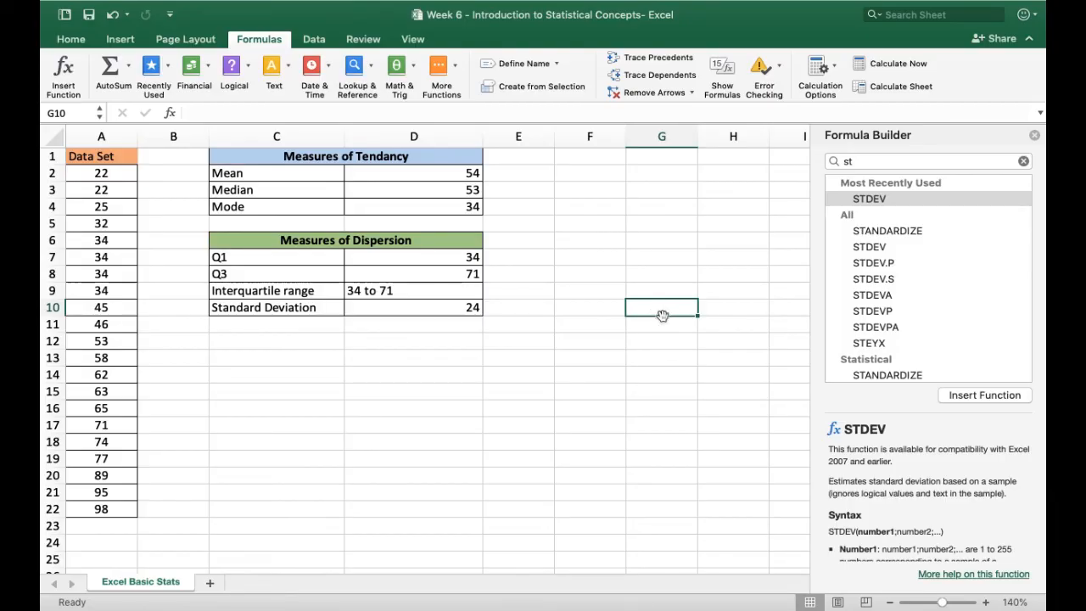
mouse_move(720, 9)
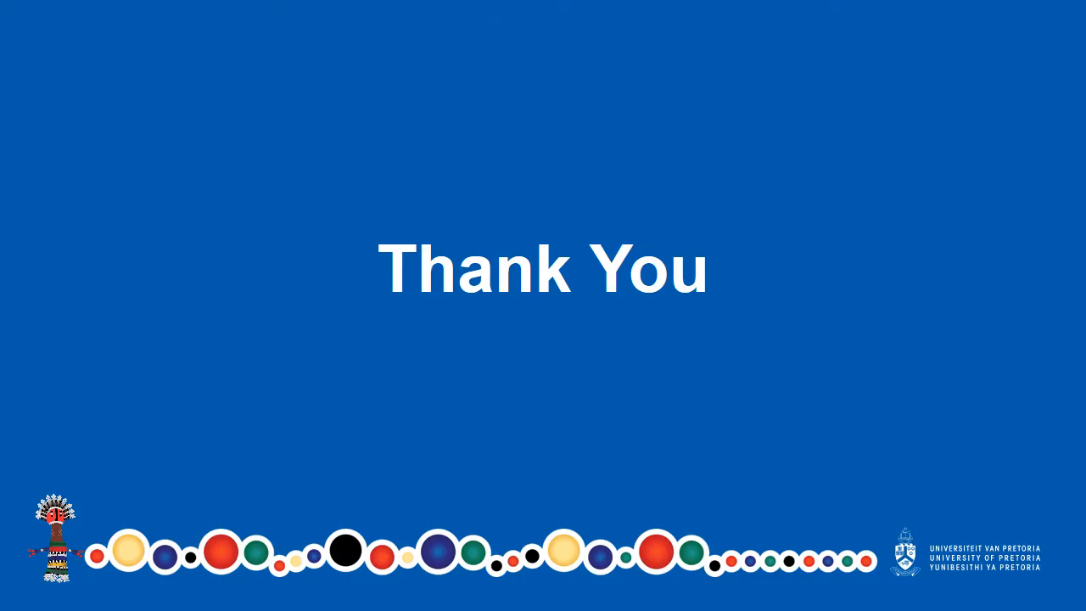